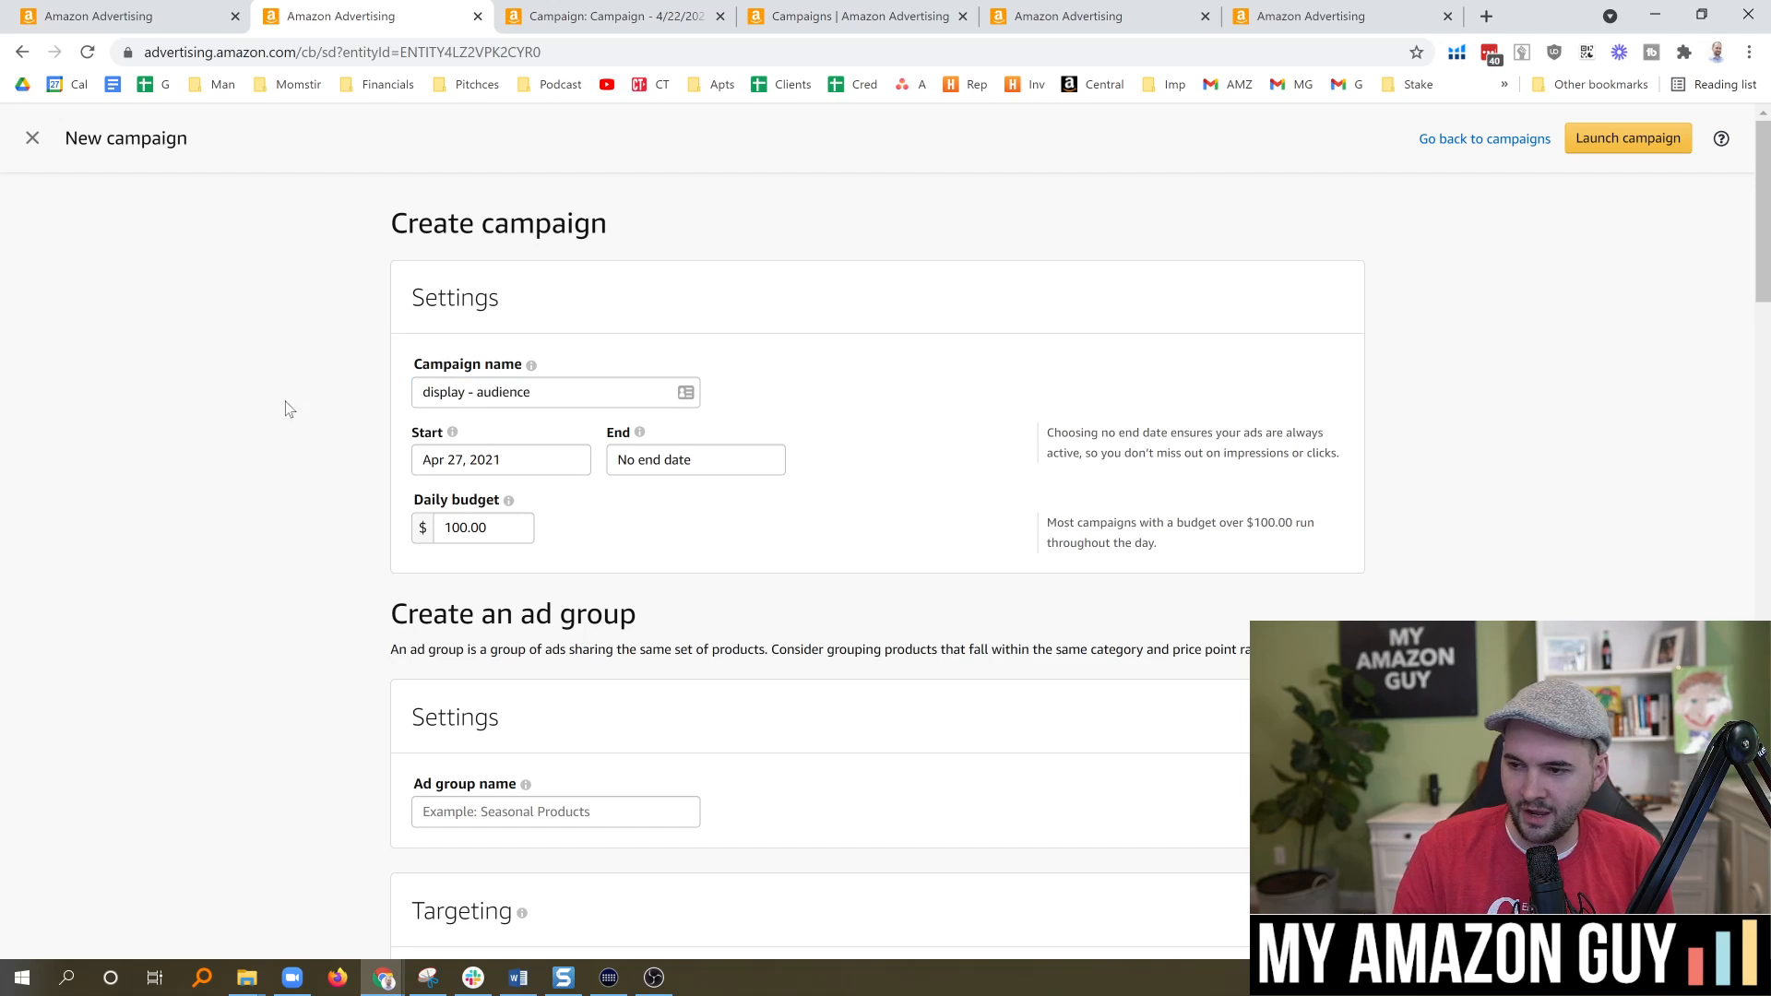
Choose Audiences as the targeting type for the new display campaign's ad group
scroll(285, 401, down, 4)
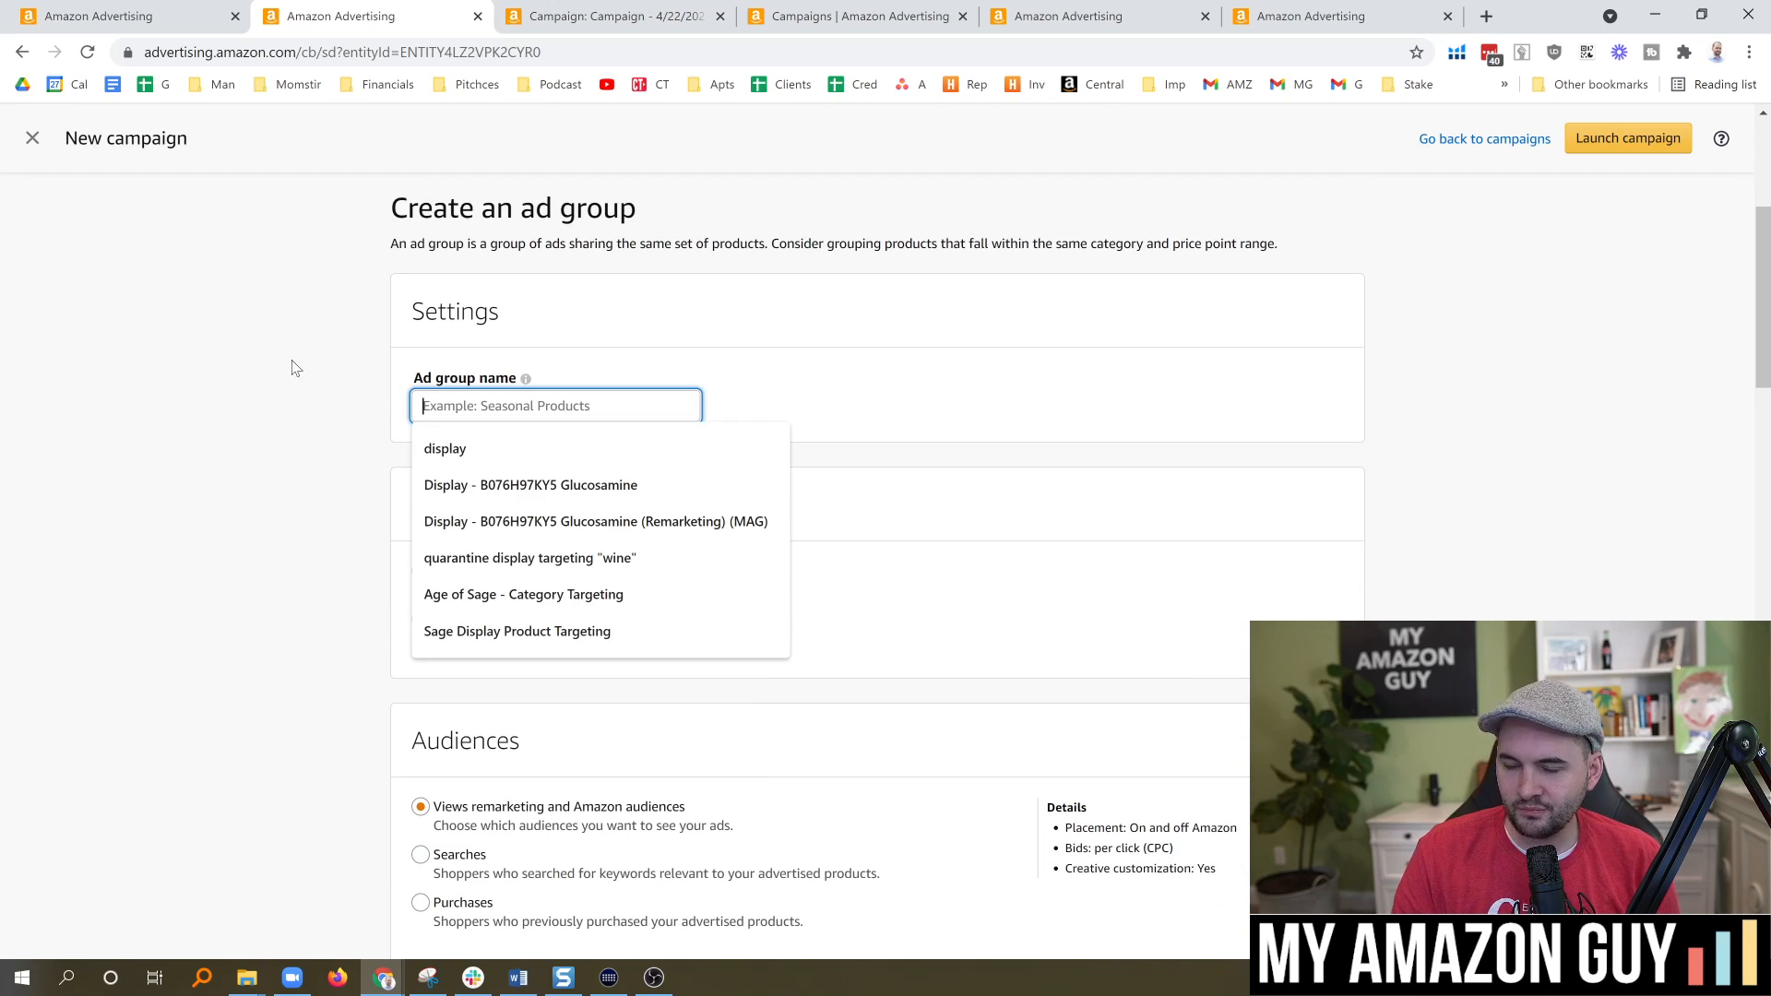
scroll(328, 475, down, 2)
click(422, 417)
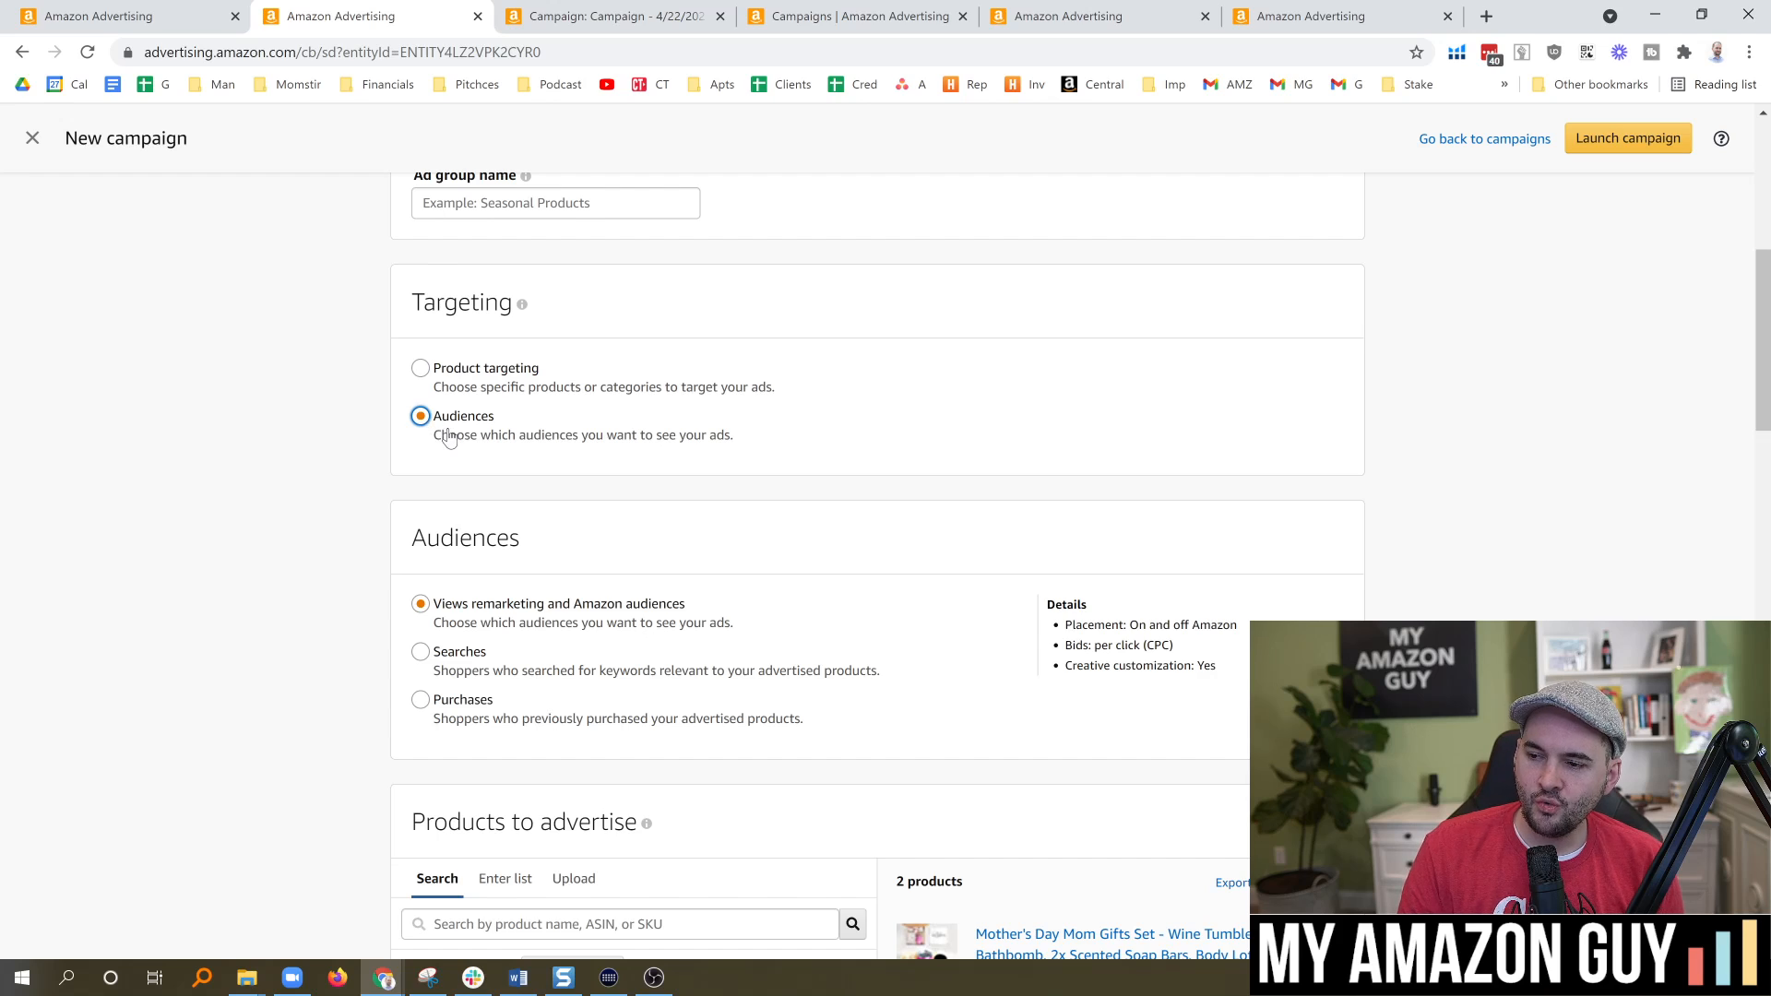
Review the new campaign's audience type options, products to advertise and selected audiences
scroll(483, 459, down, 1)
scroll(483, 460, down, 2)
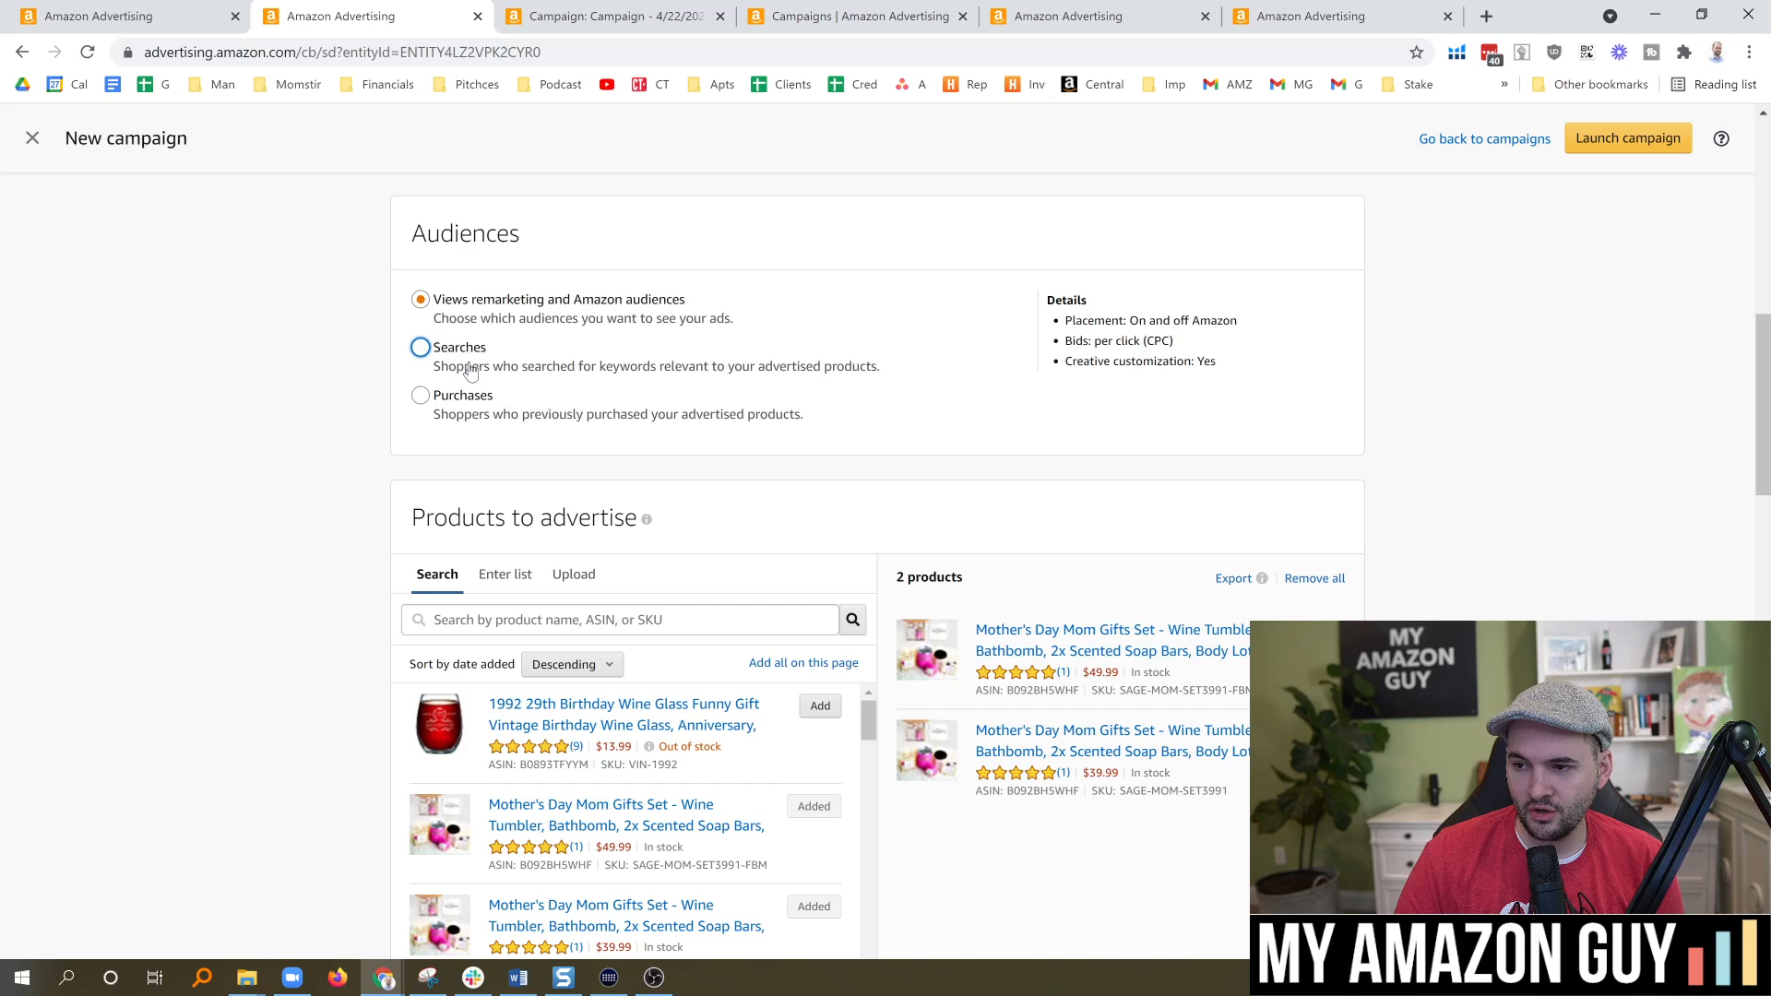
scroll(349, 406, down, 2)
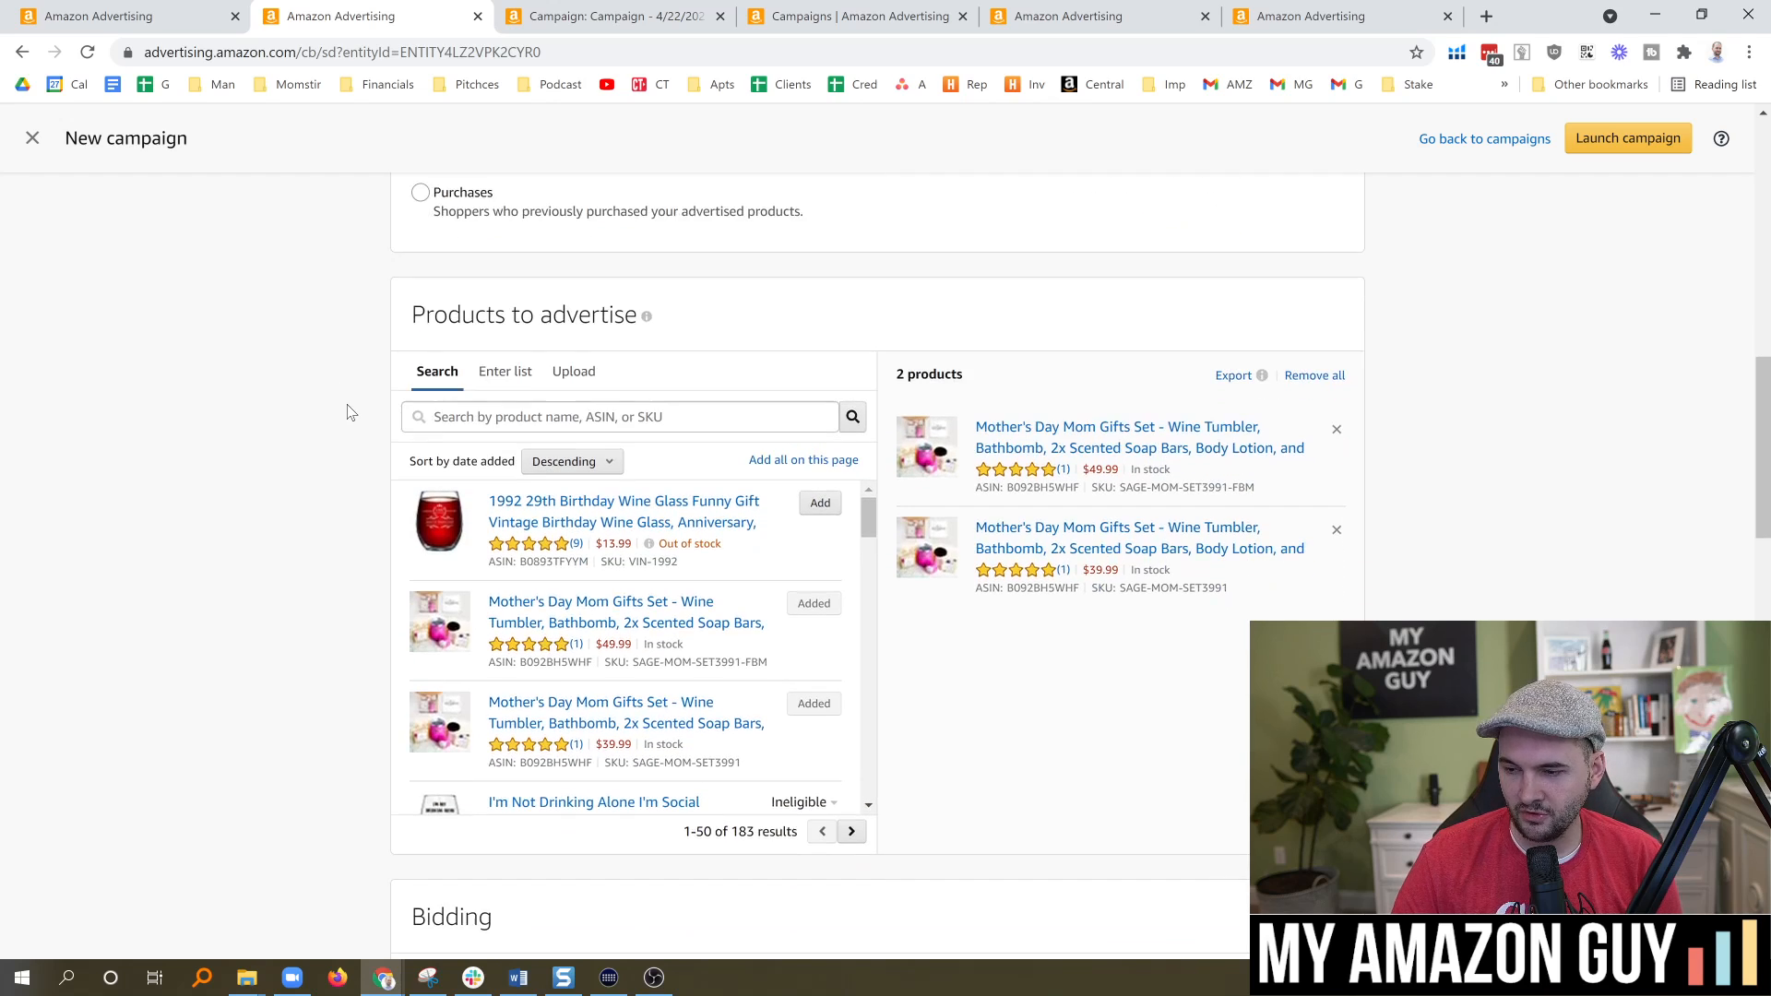
scroll(342, 431, down, 10)
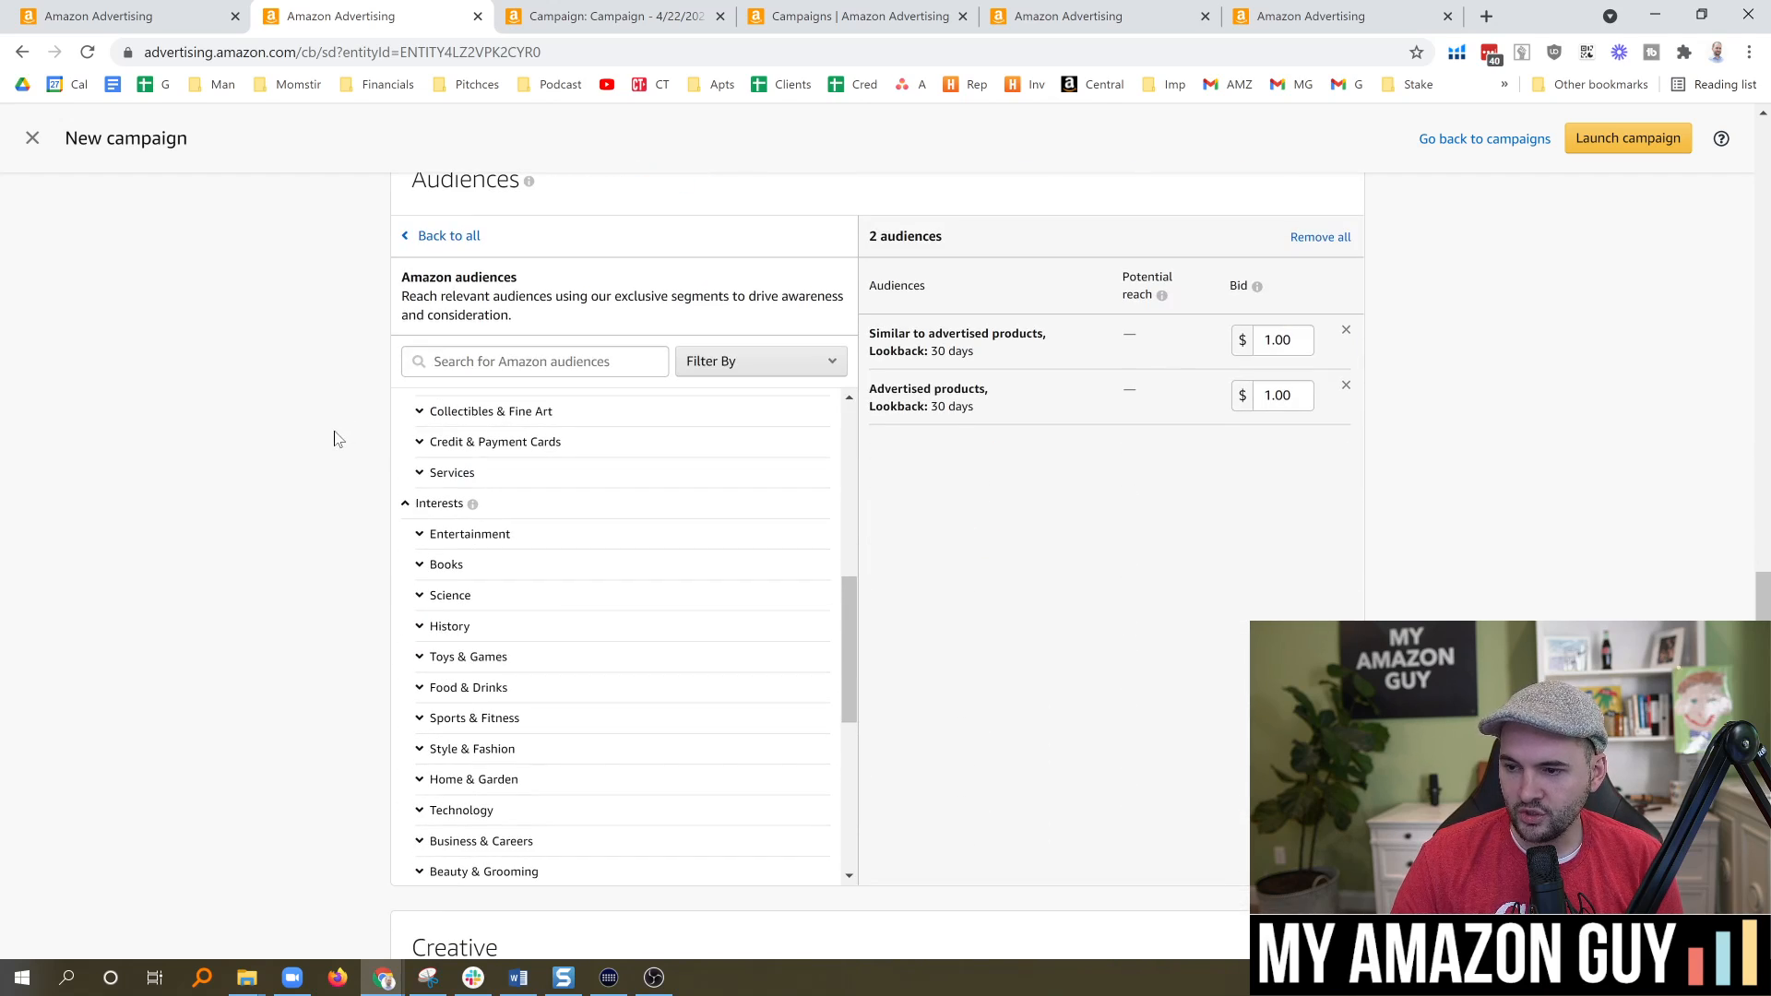
scroll(335, 435, up, 12)
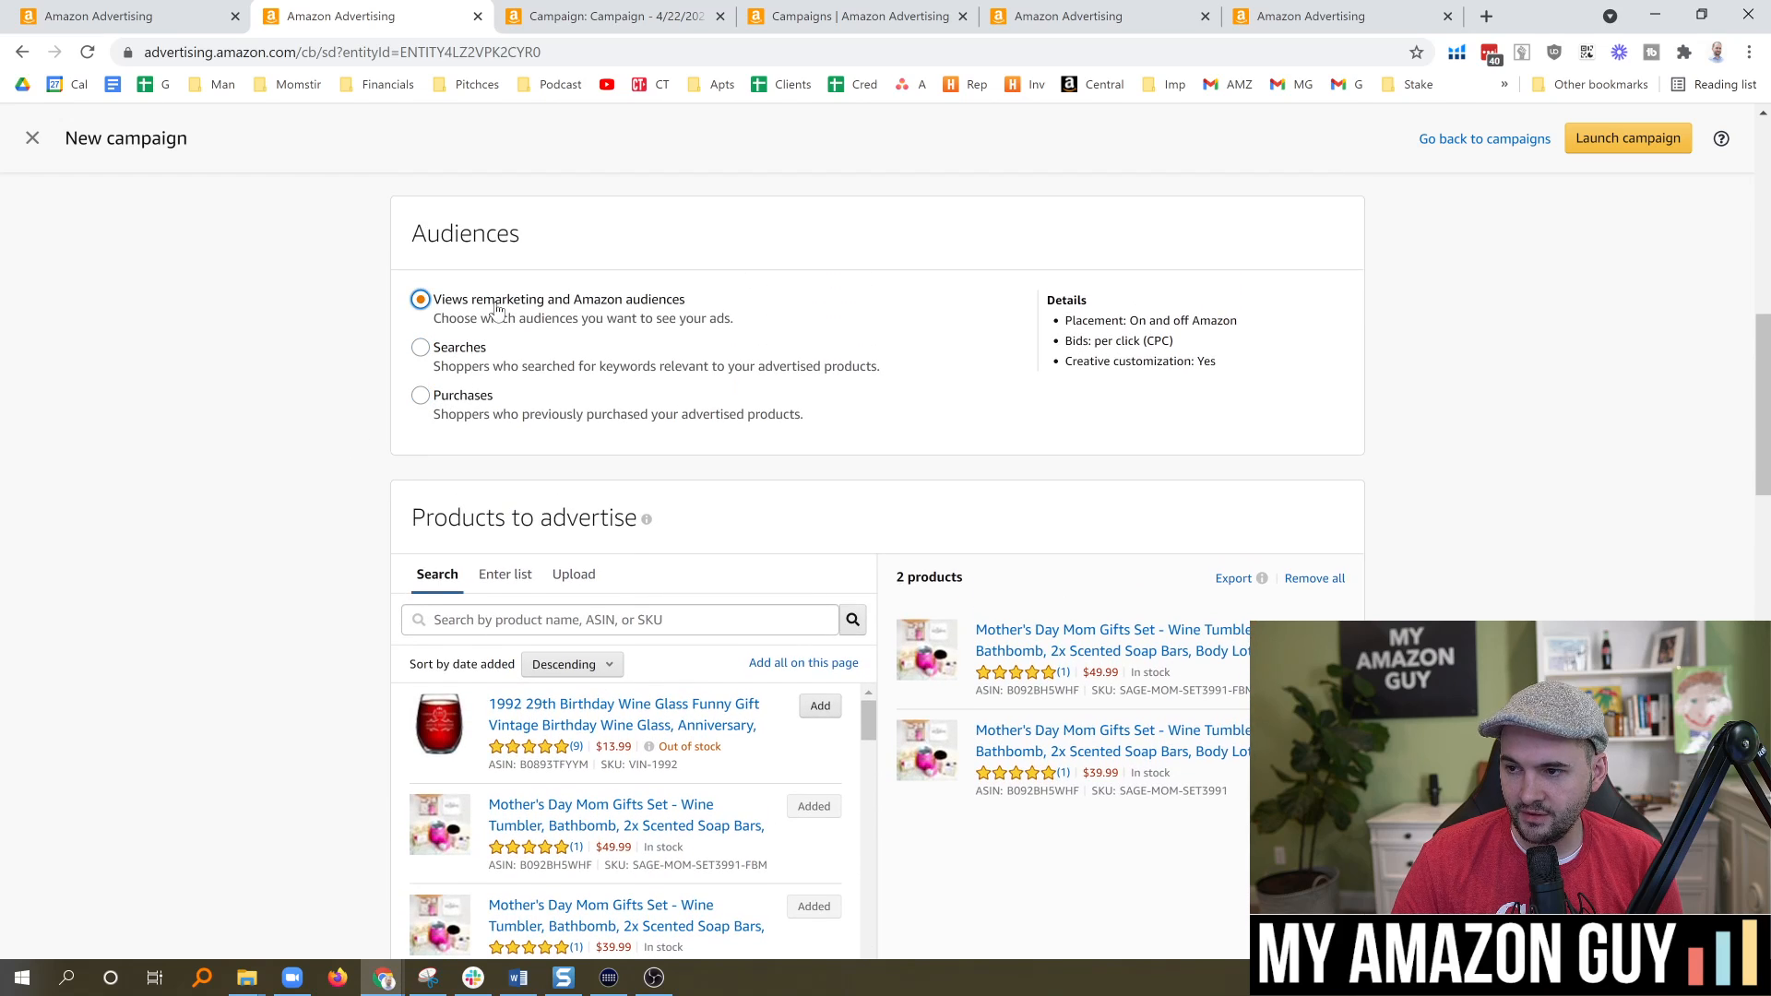
Browse the Amazon audiences list for the new campaign, focusing on the In-market categories
scroll(325, 508, down, 11)
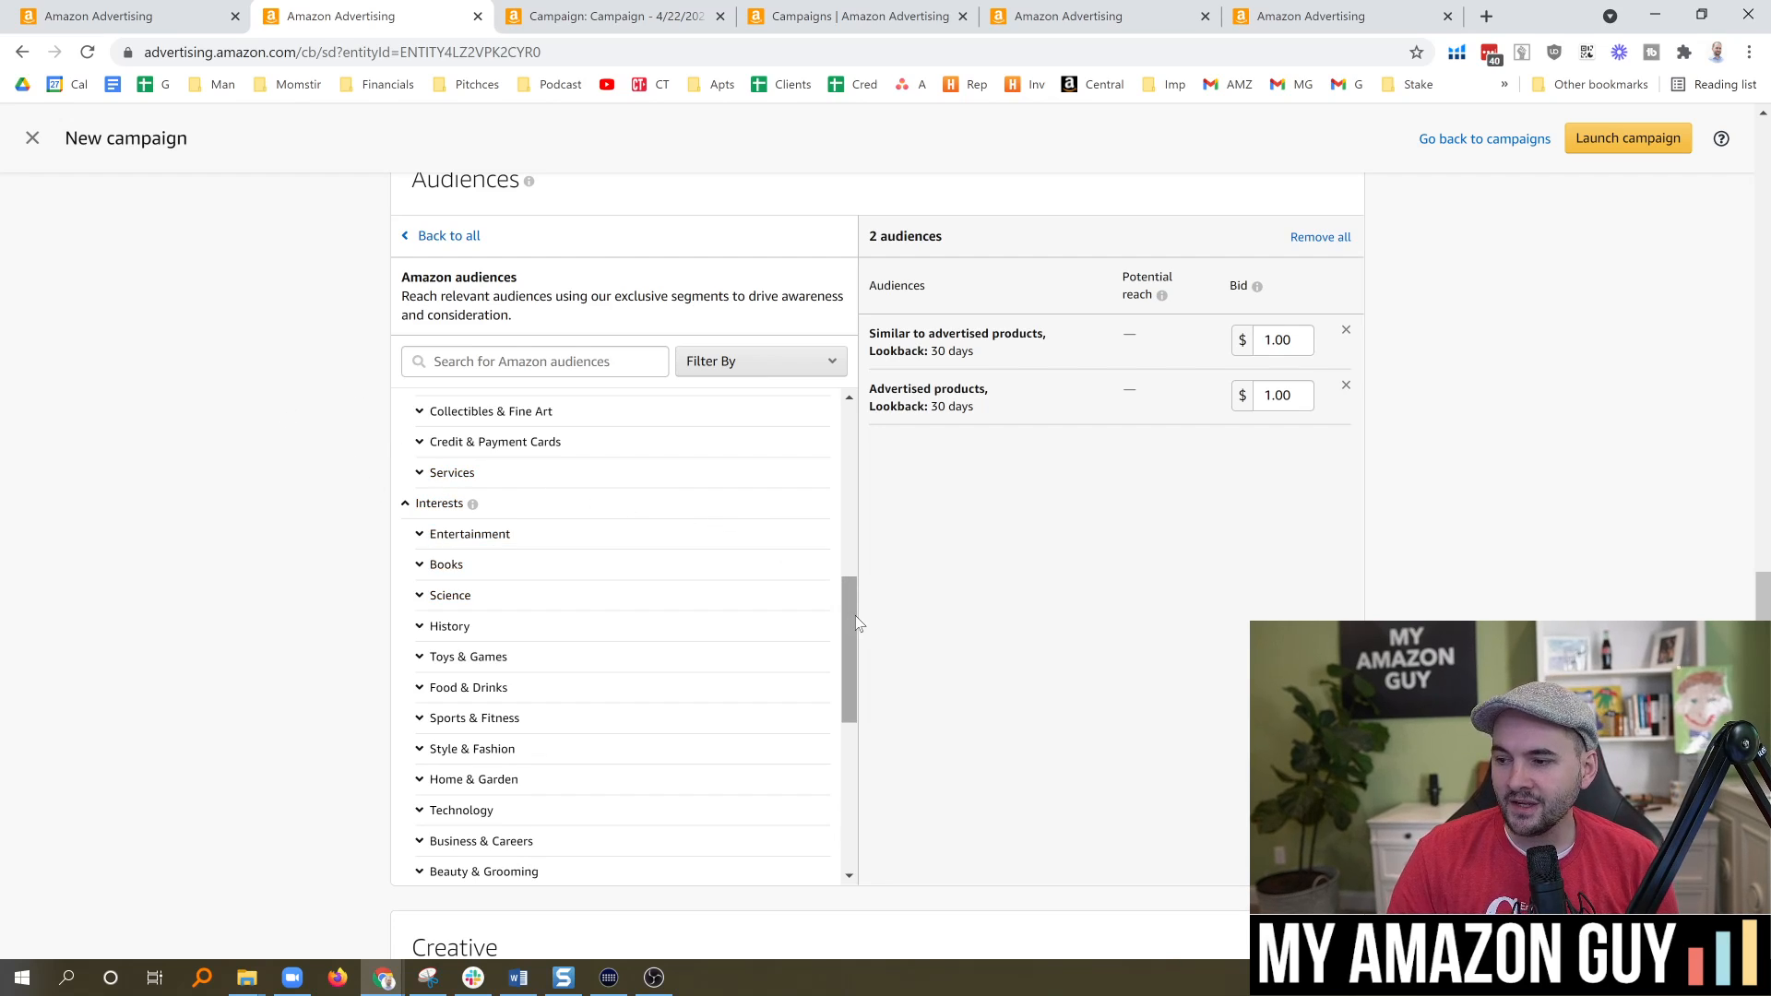
drag(853, 618, 893, 418)
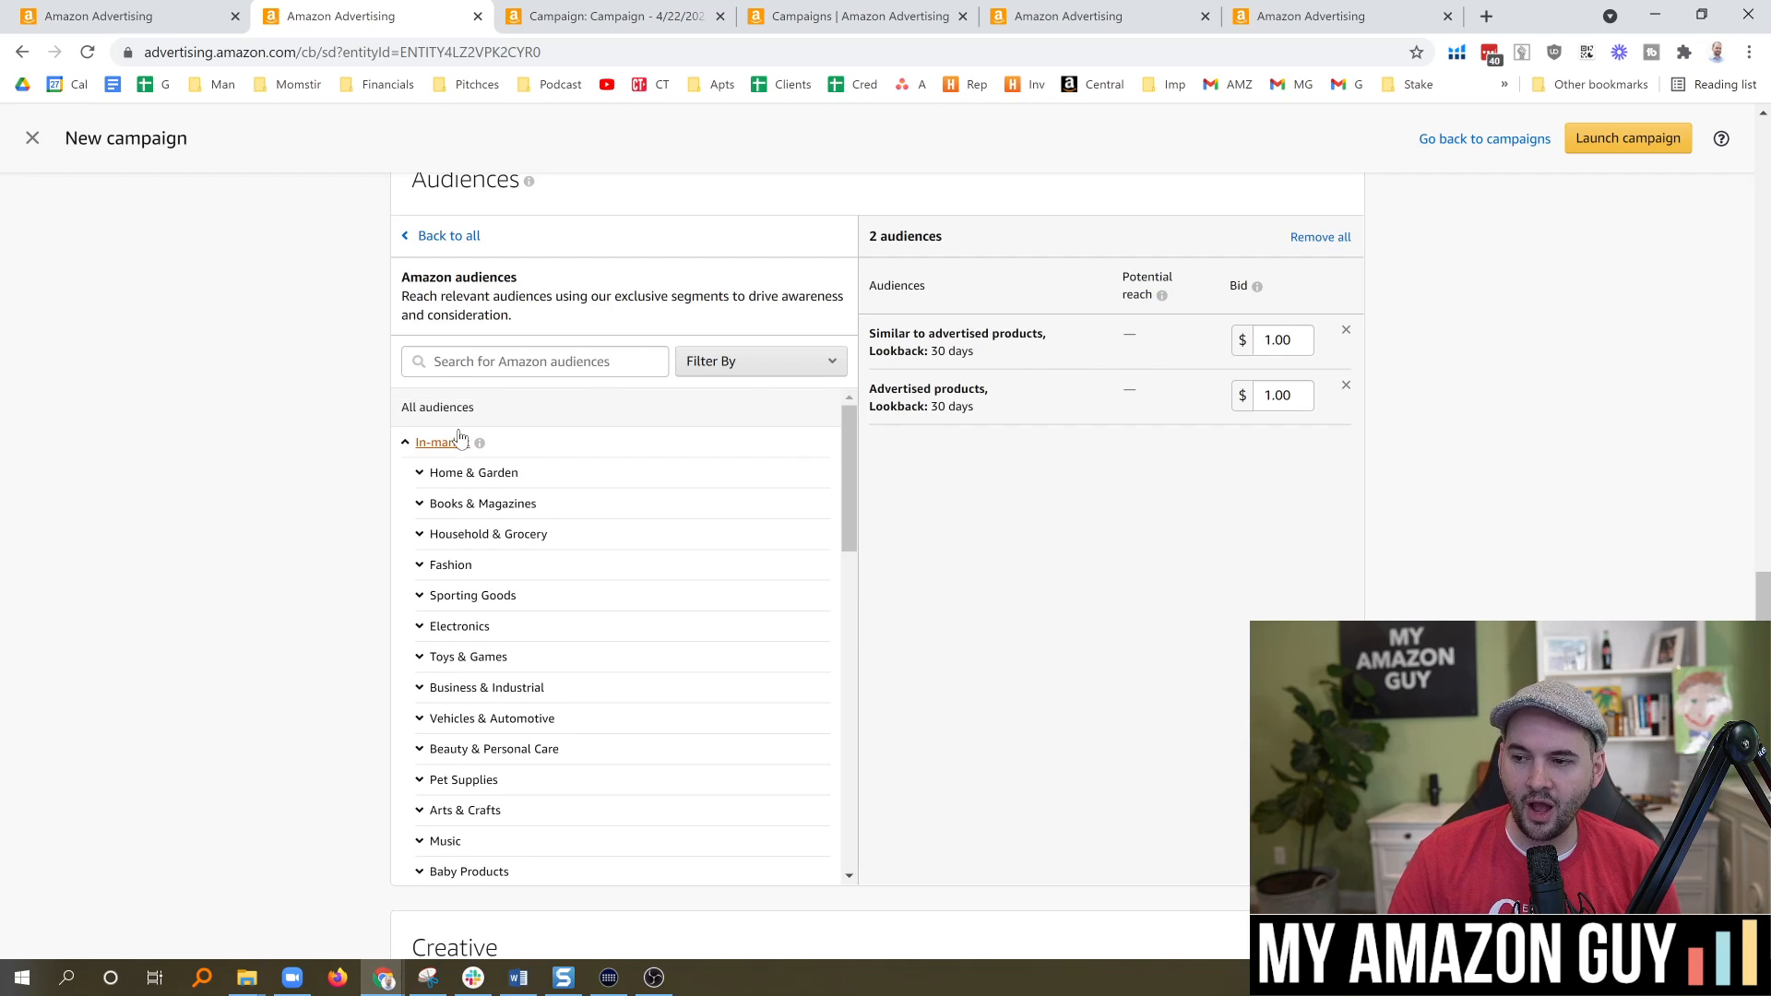
mouse_move(480, 444)
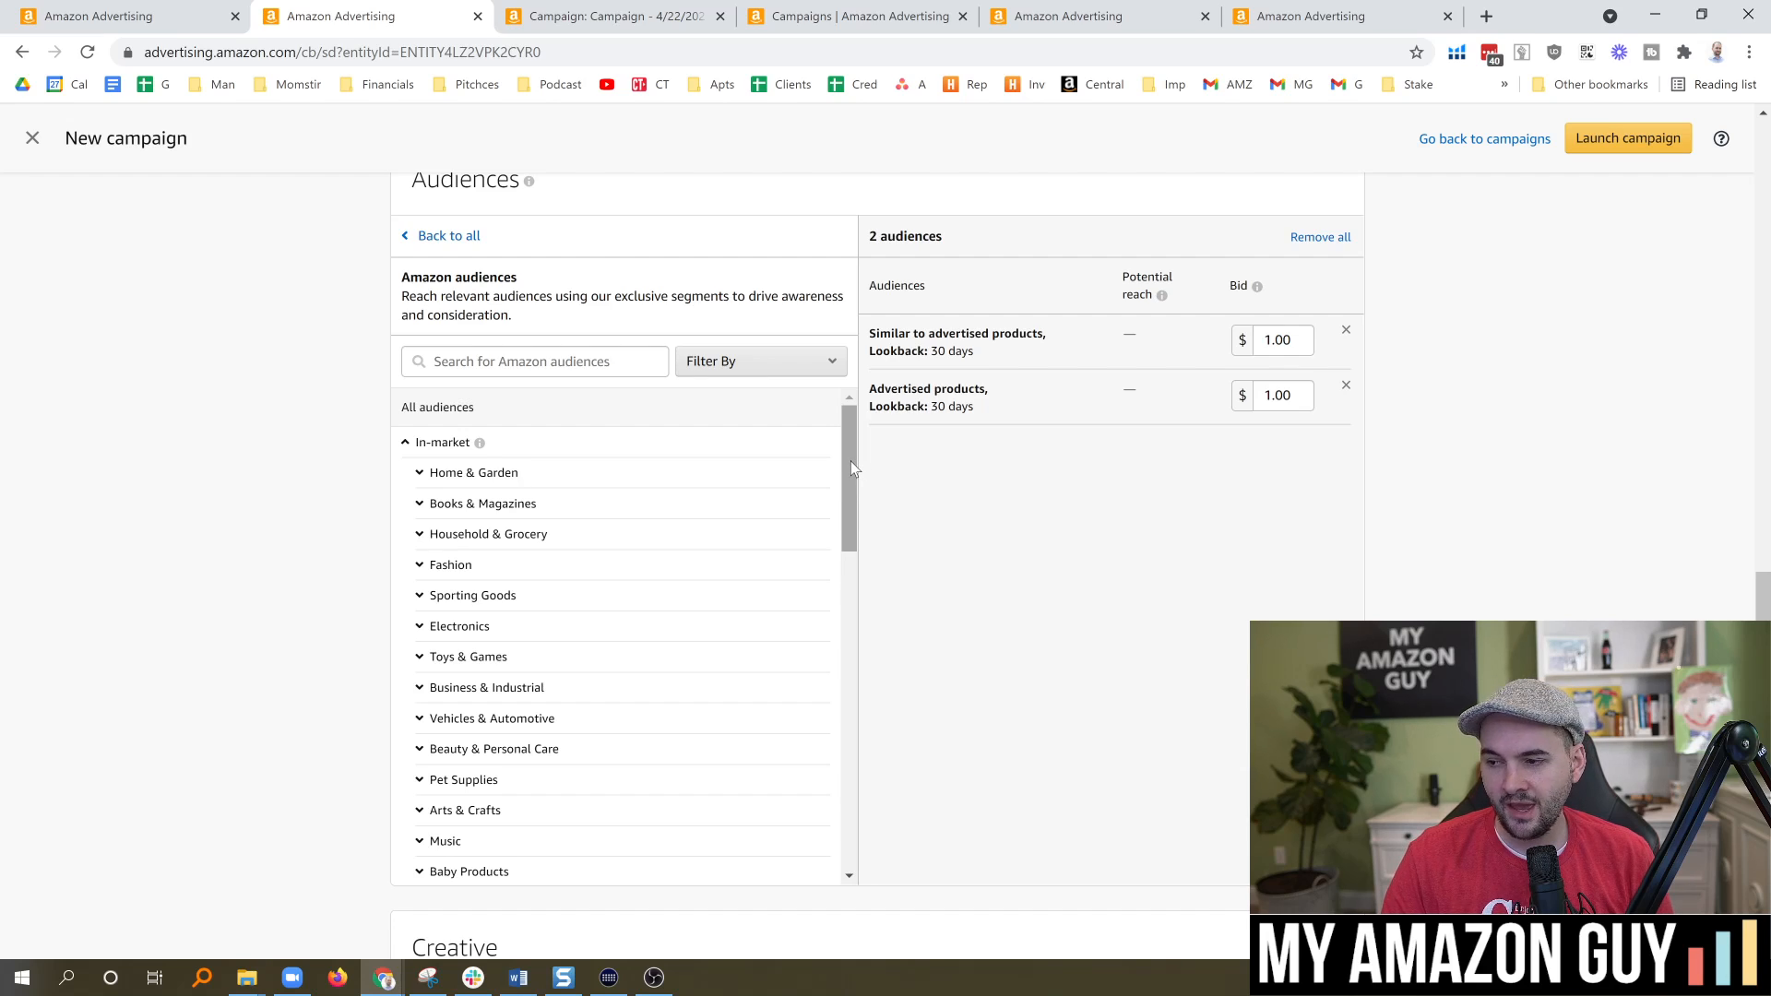
drag(850, 461, 871, 481)
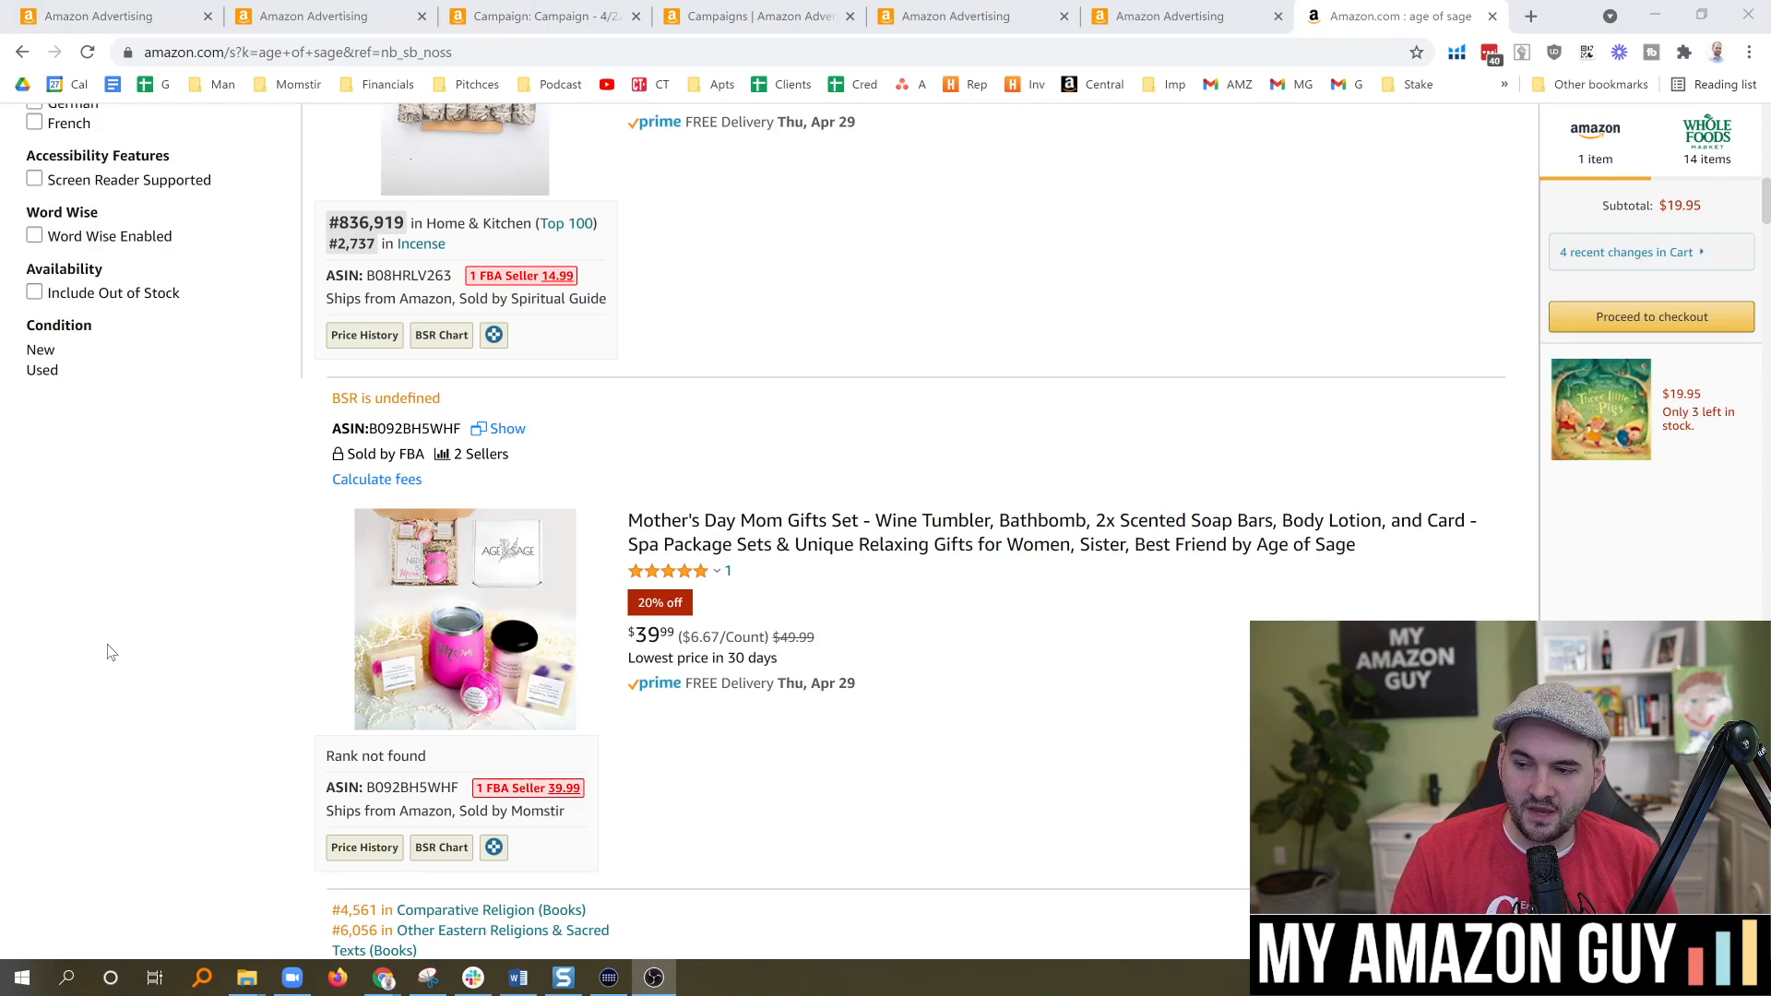
Open the Mother's Day Mom Gifts Set from the Amazon search results in a new tab and examine its product page
scroll(161, 637, down, 1)
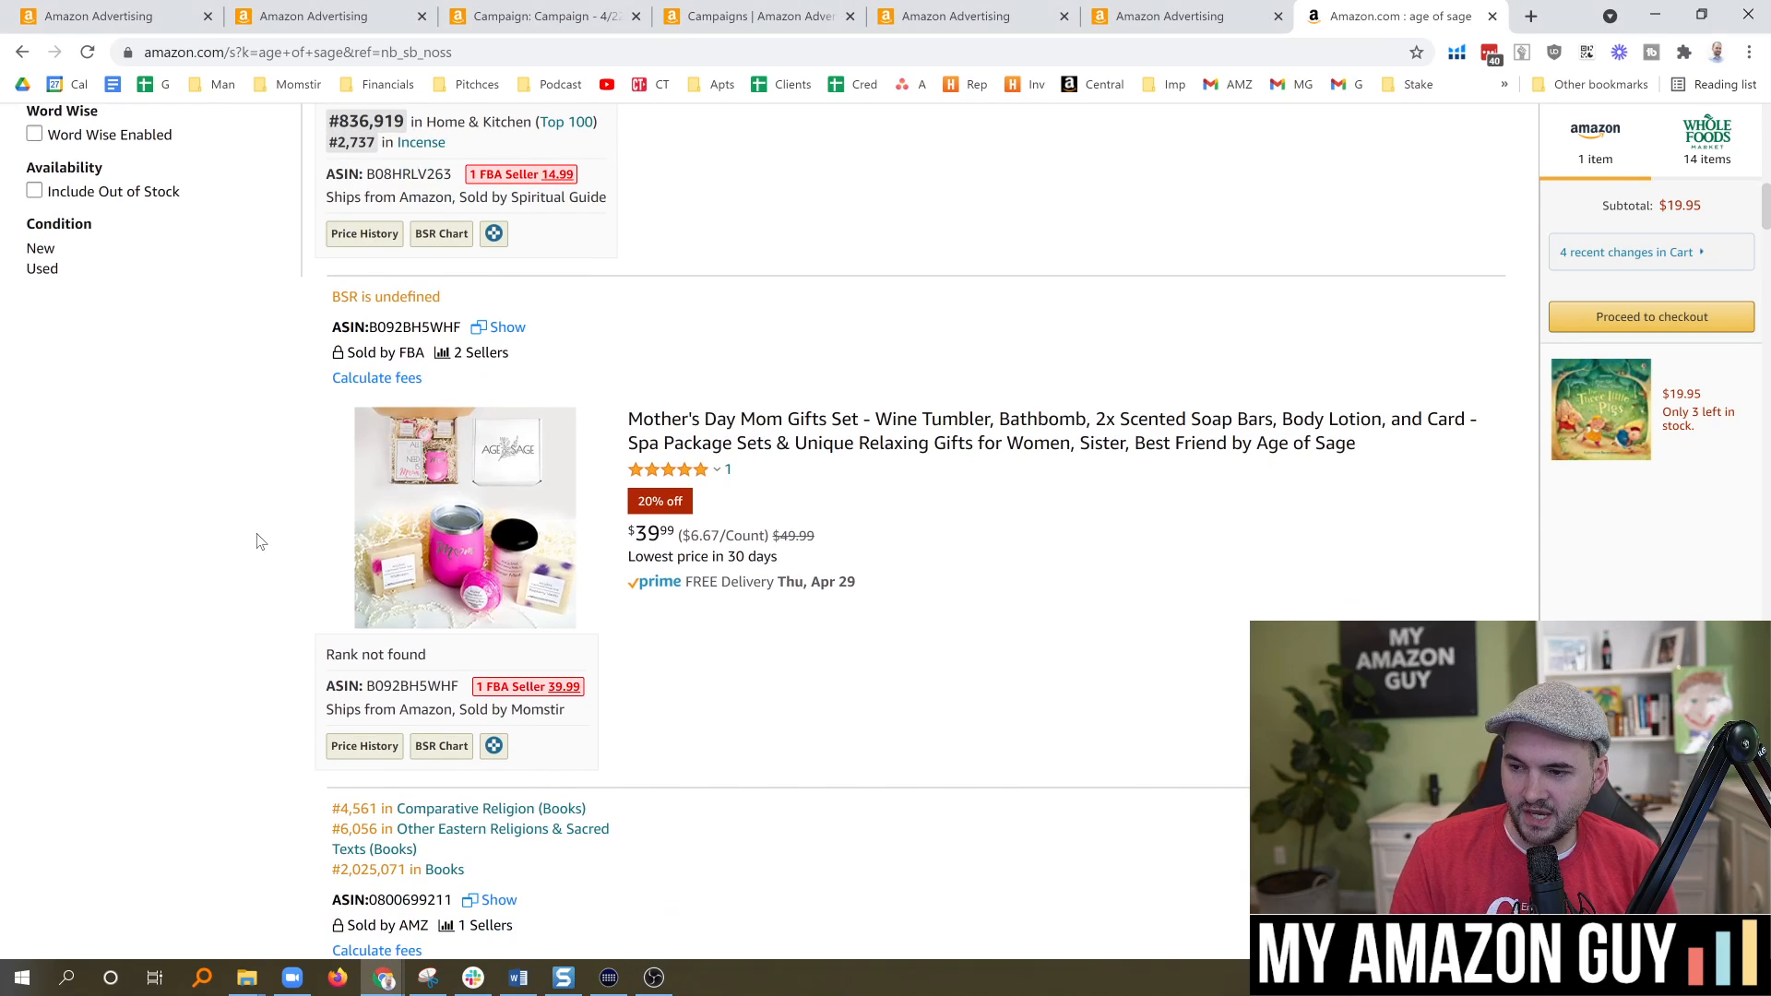
mouse_move(720, 470)
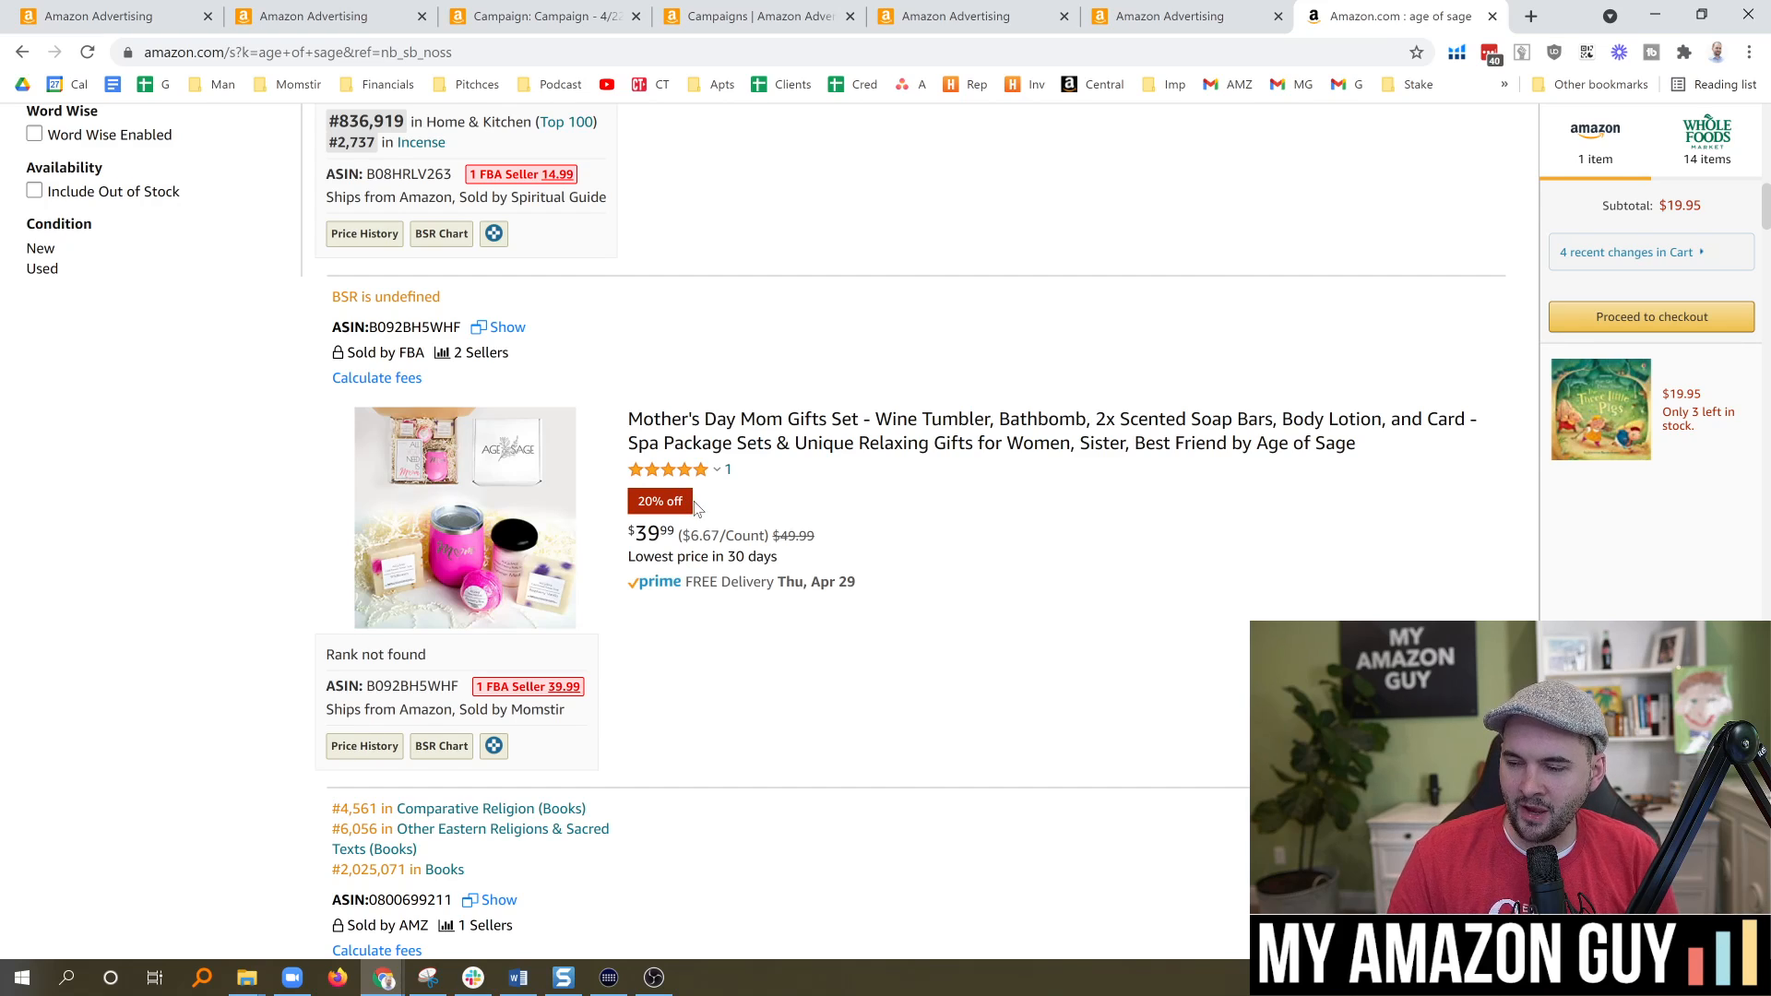
right_click(678, 434)
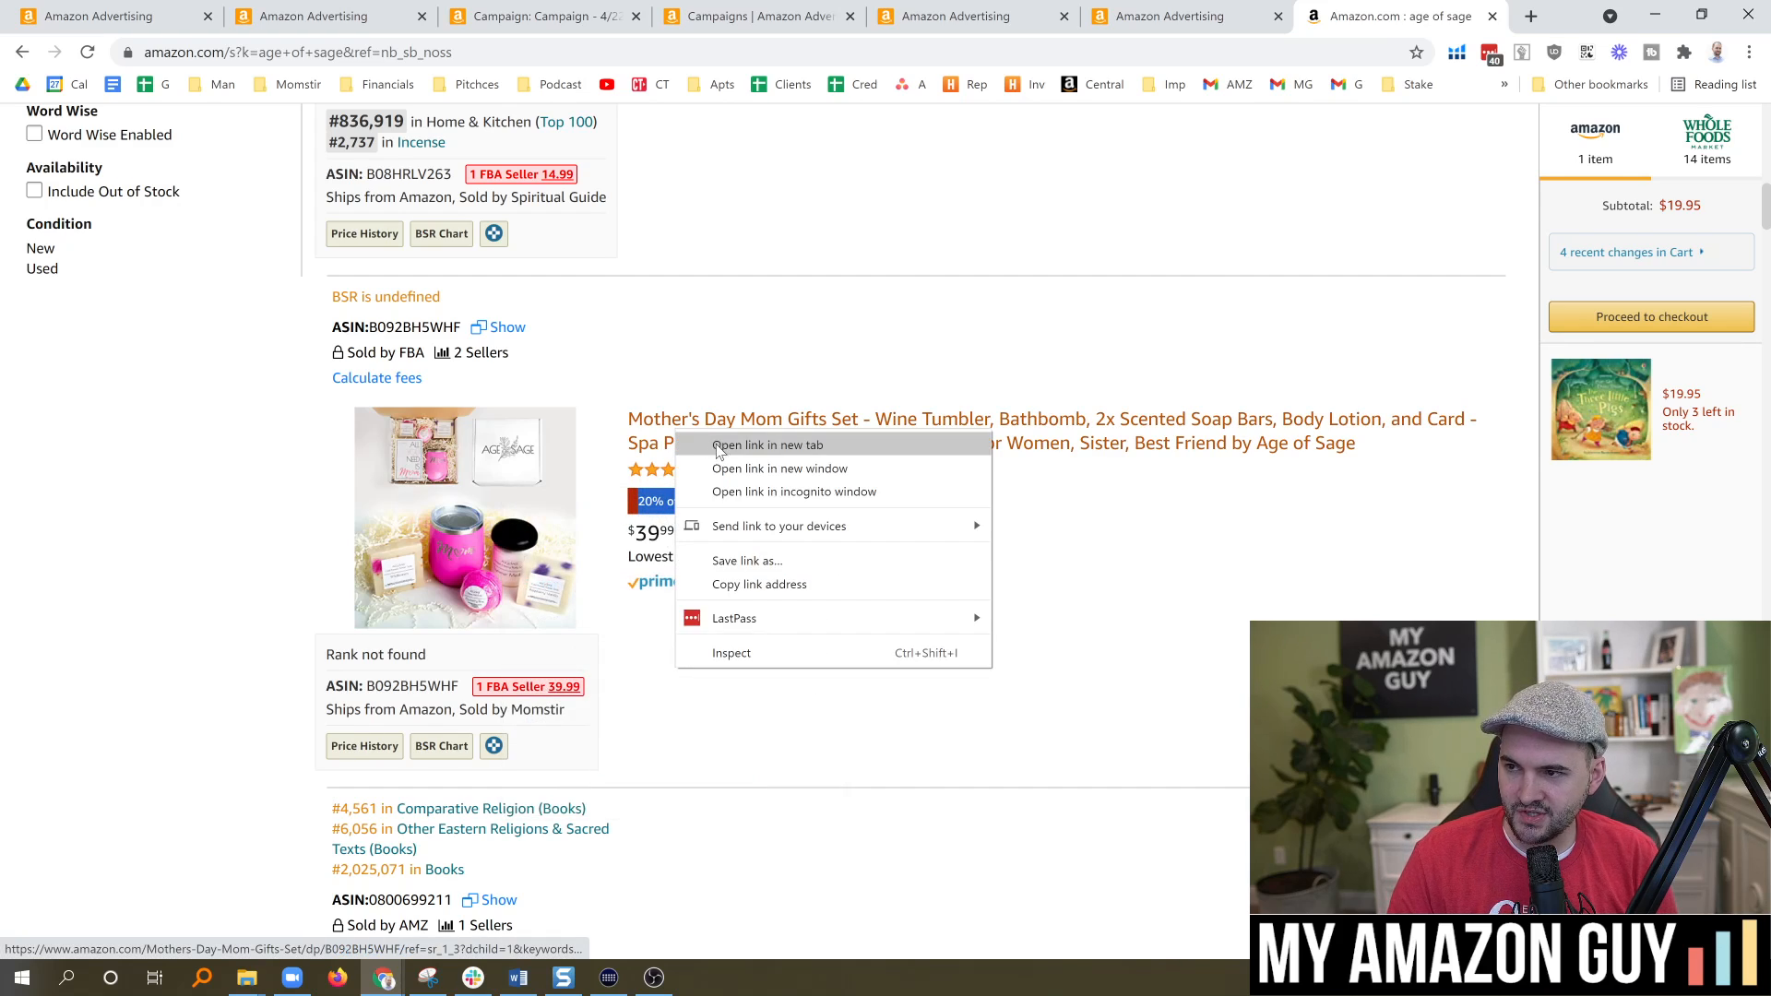
click(718, 446)
click(1408, 11)
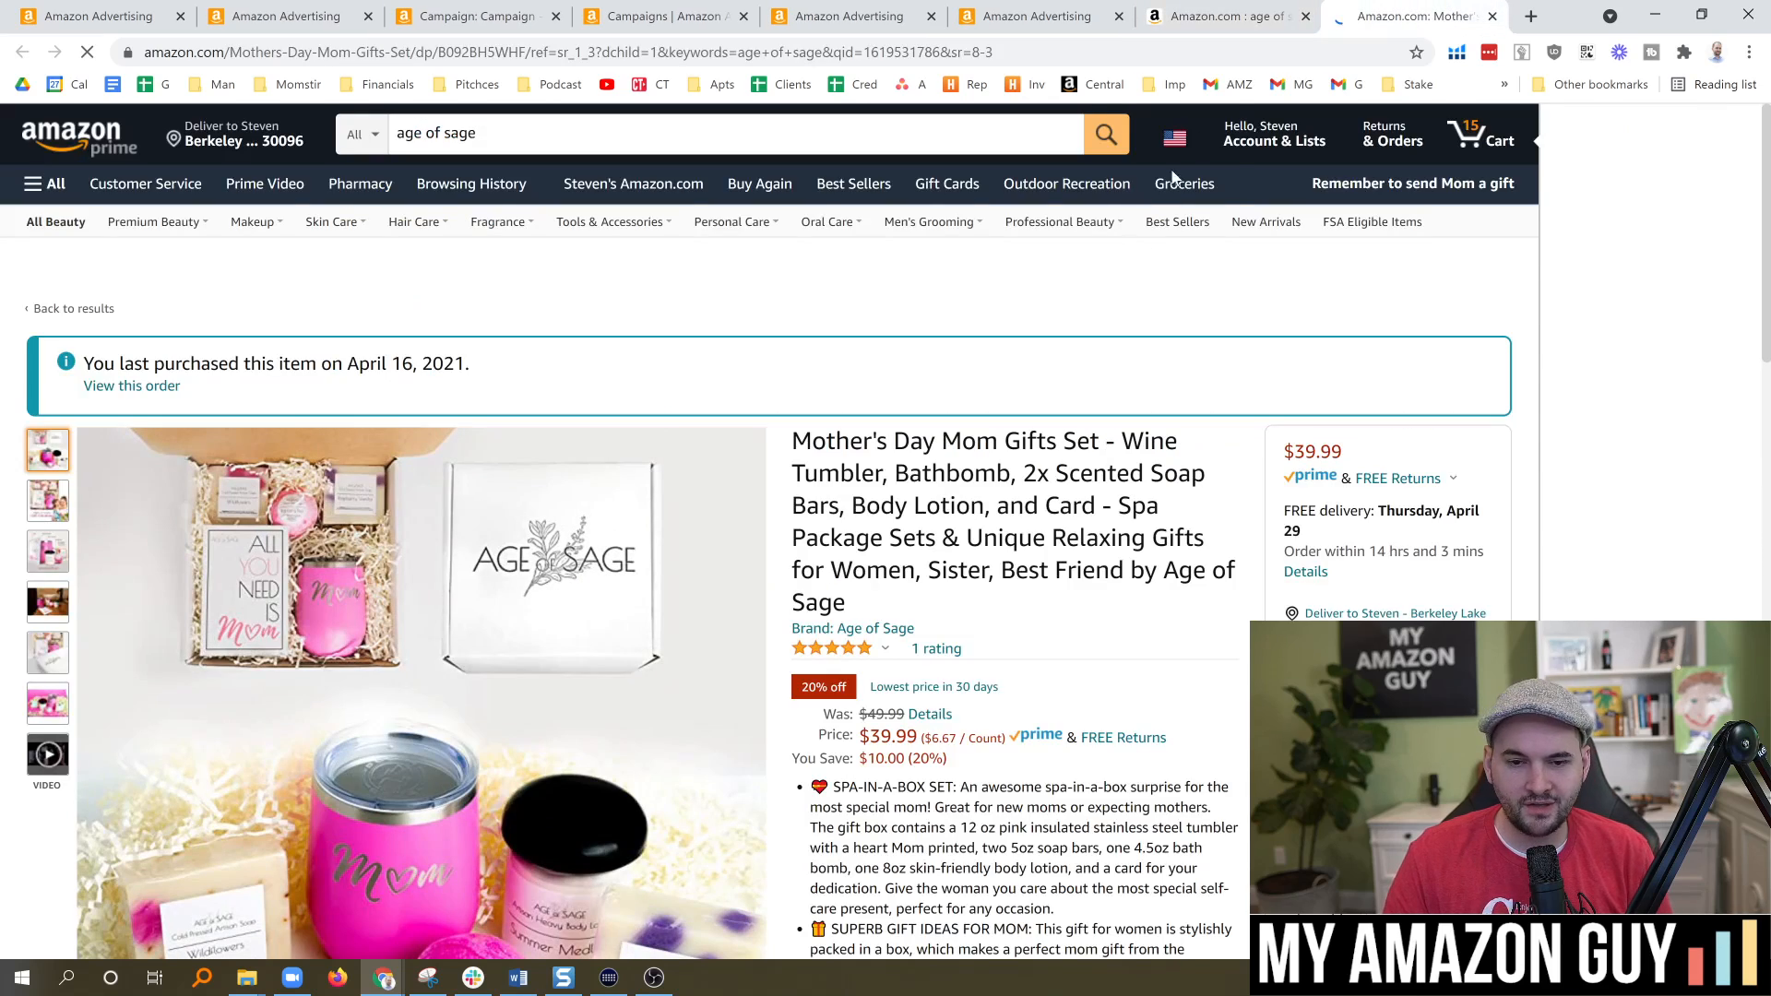
scroll(1174, 176, down, 1)
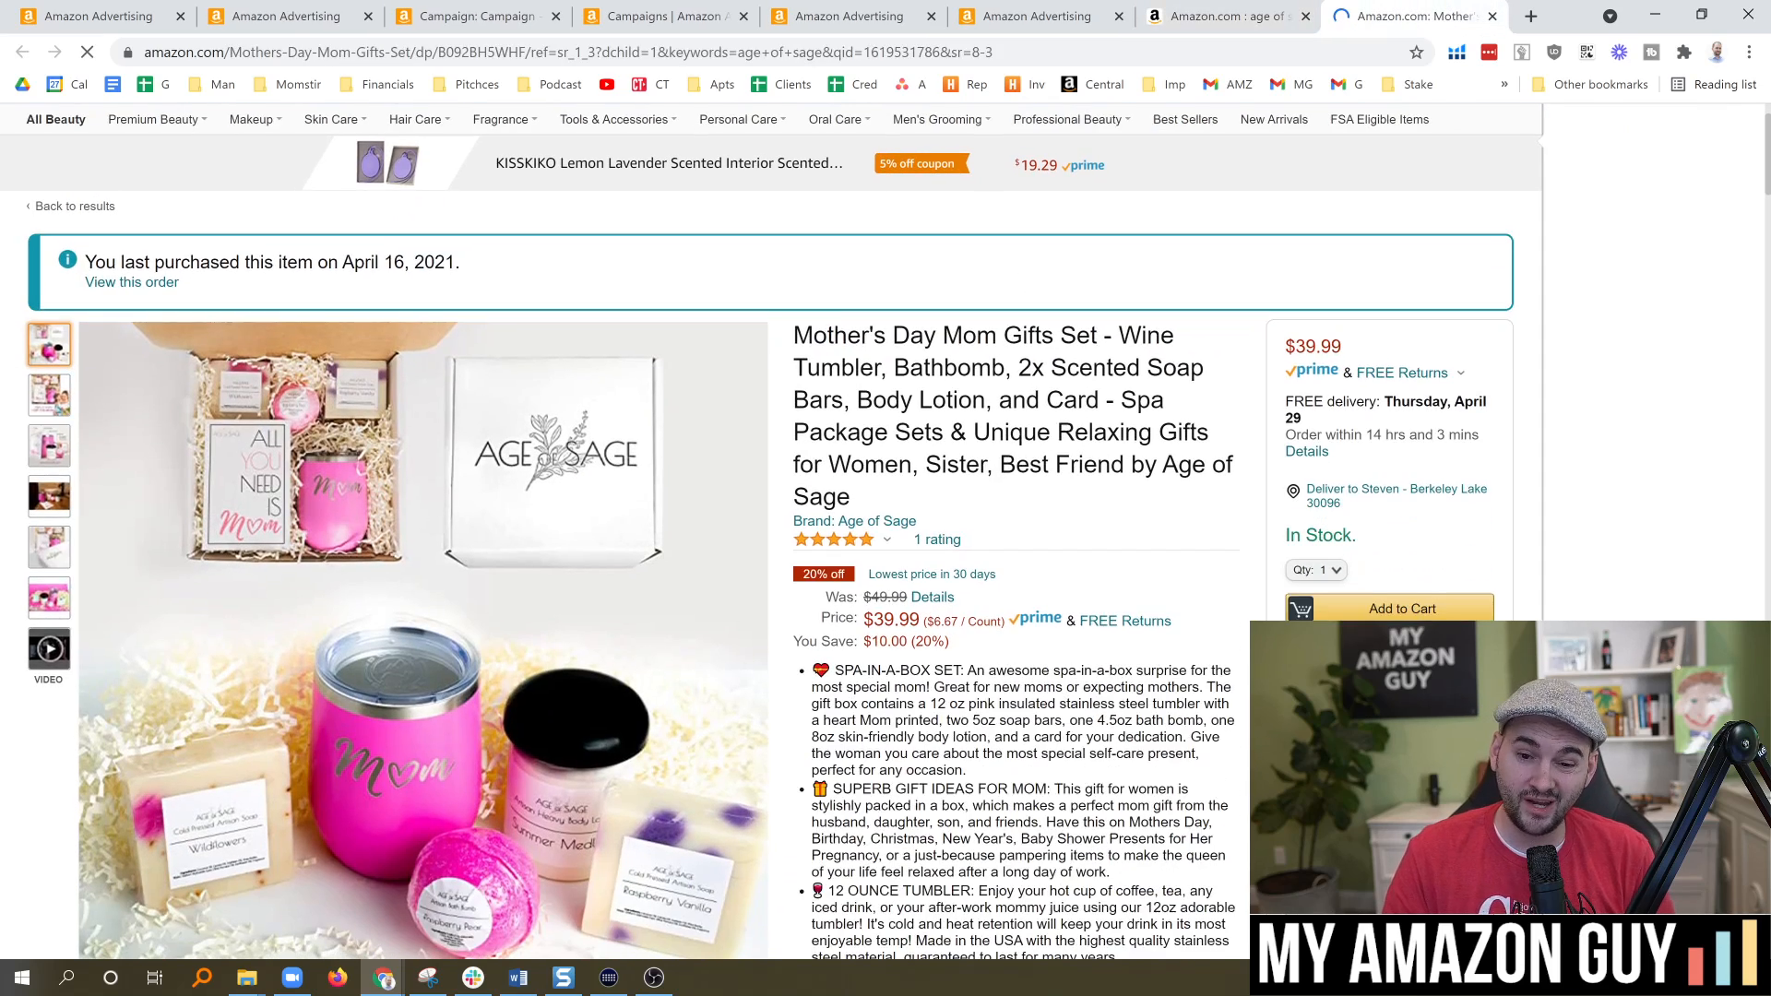
scroll(992, 514, down, 1)
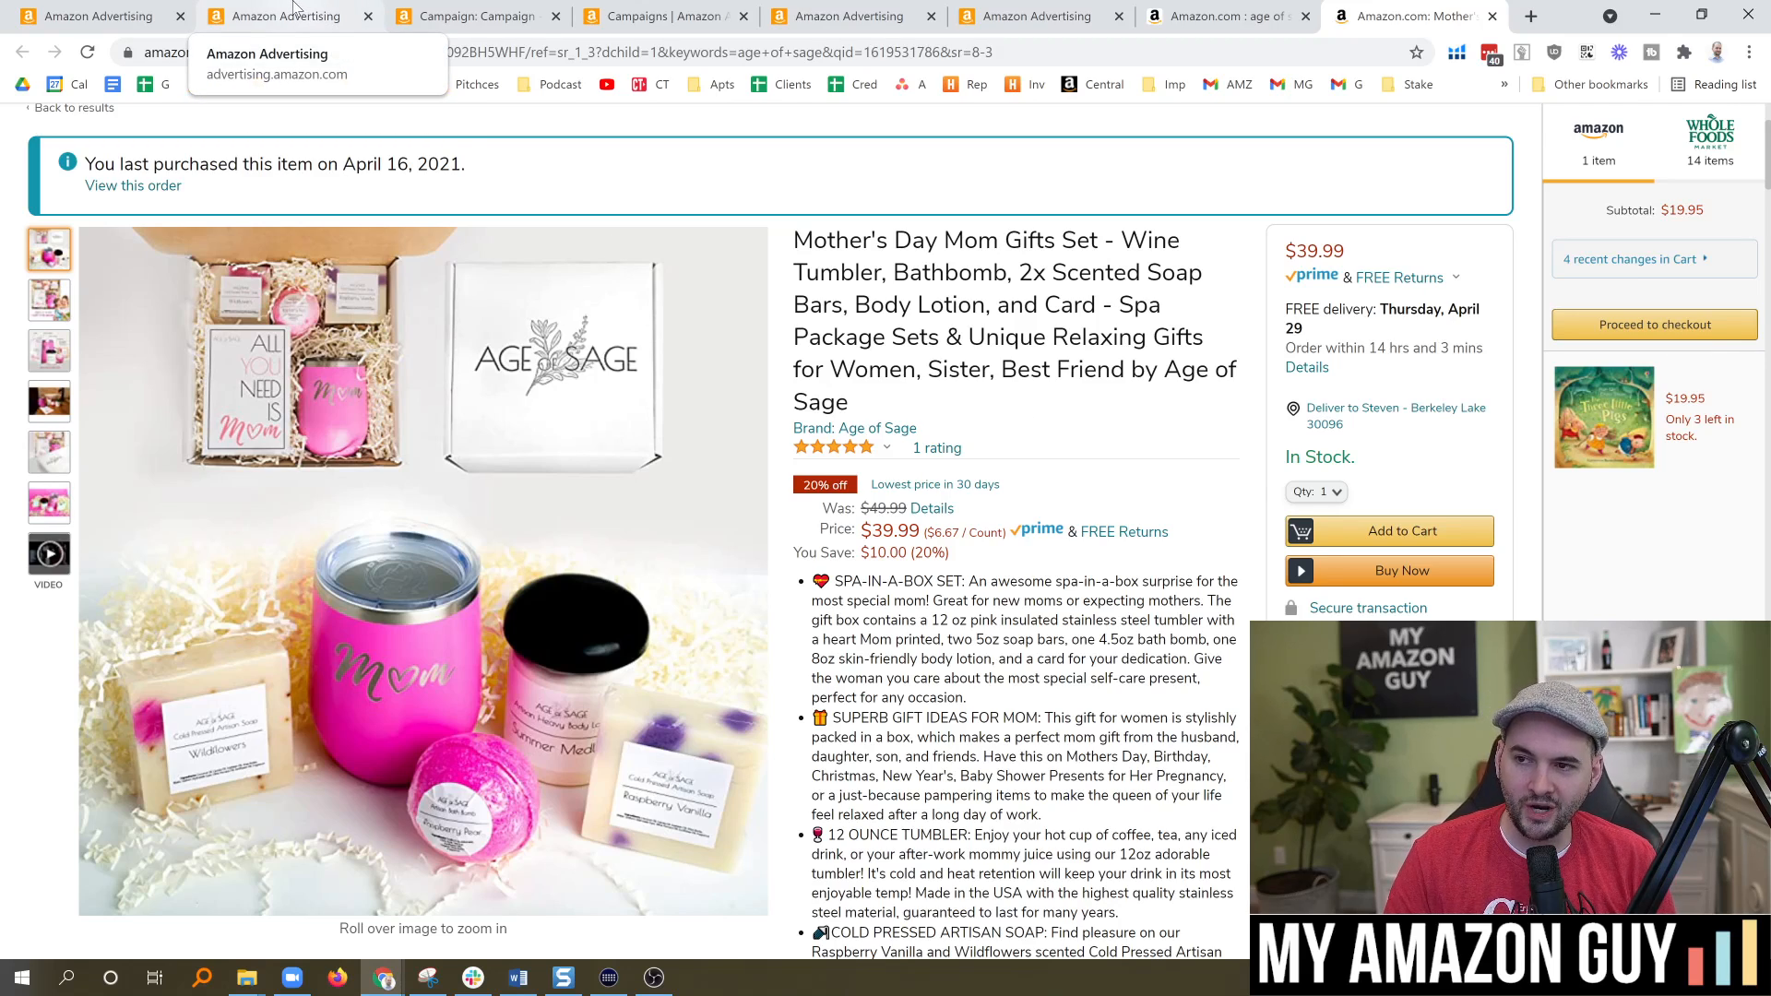
Switch to the campaign of 4/22/2021 13:50:03, check its performance, and open the Sage - Display - Parenting ad group
click(475, 14)
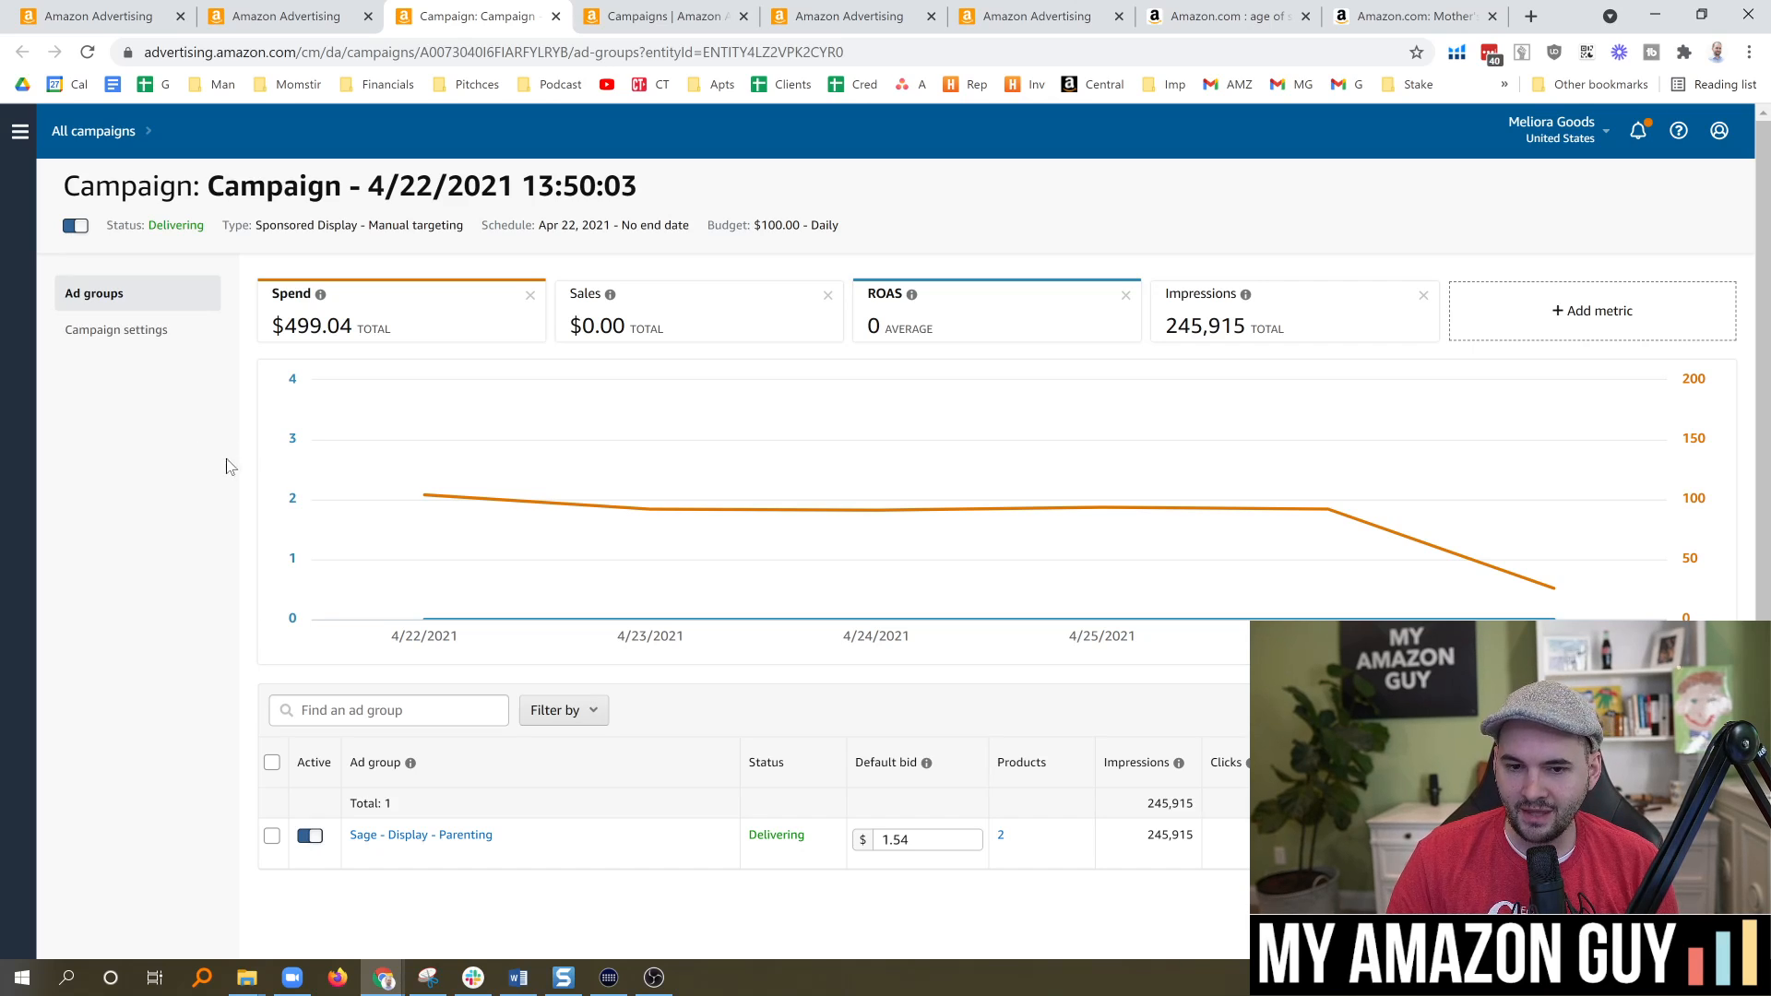
scroll(196, 533, down, 1)
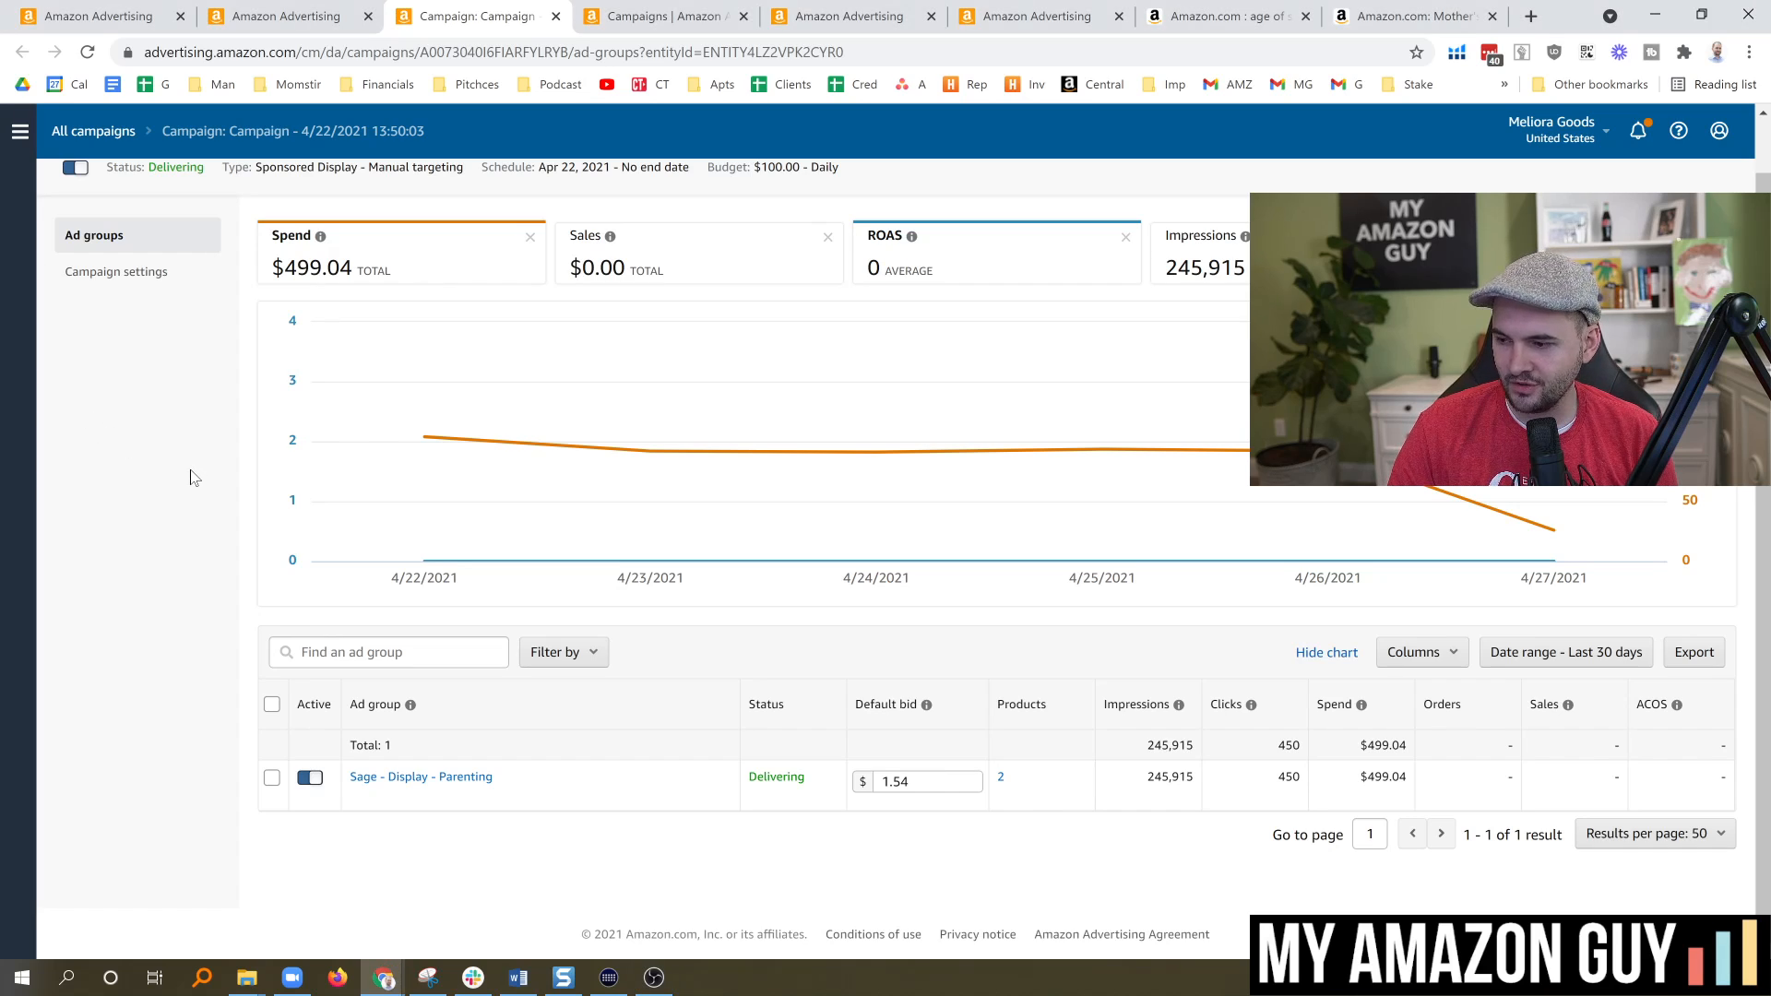
mouse_move(397, 565)
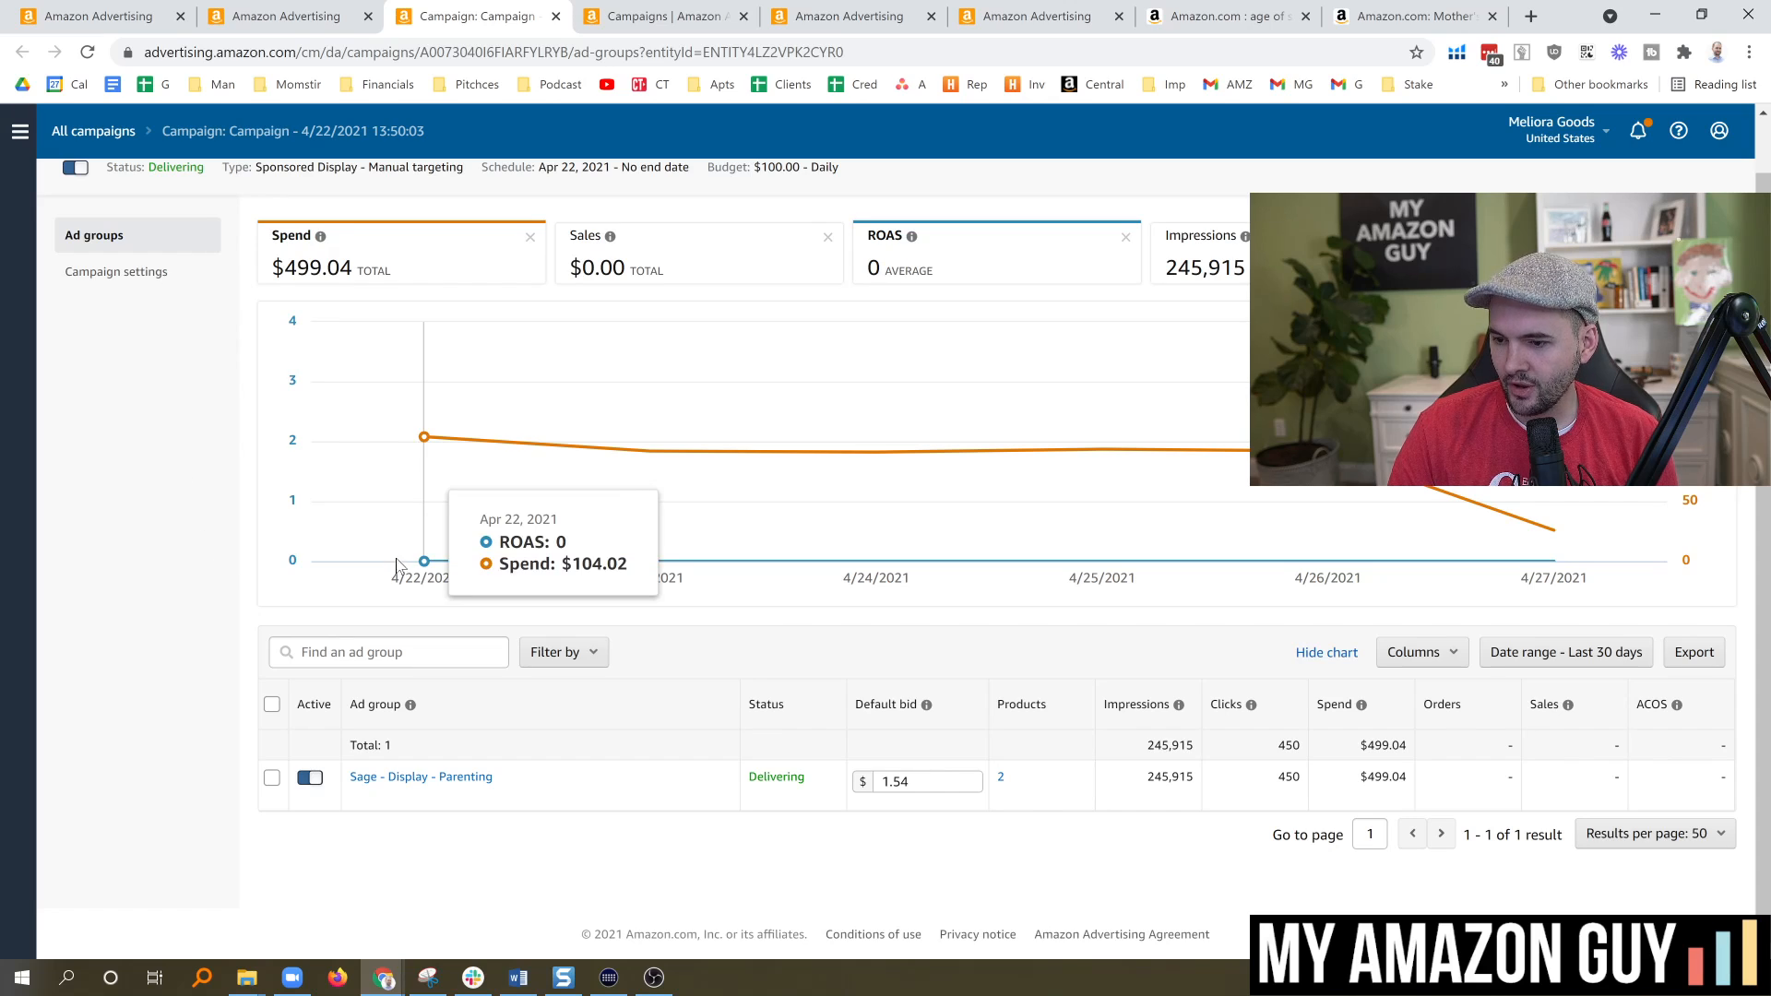
click(449, 785)
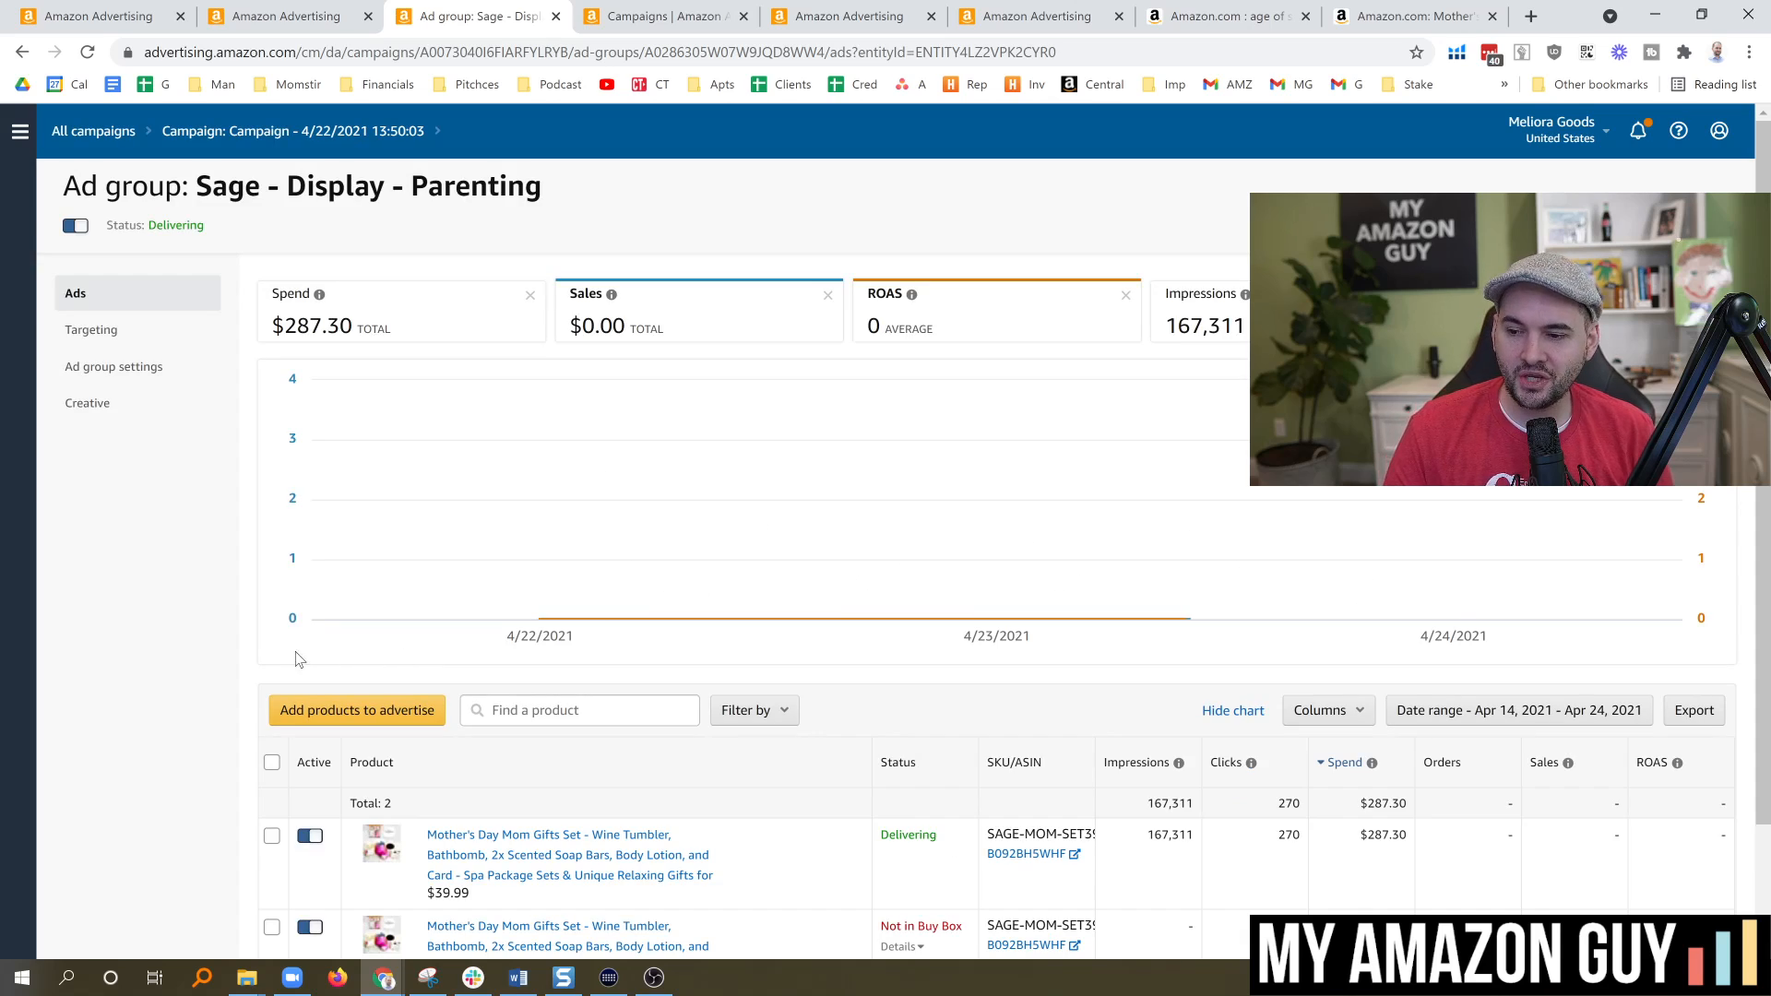
Show the parenting ad group's targeting and review its audiences, highlighting New Parent
click(107, 336)
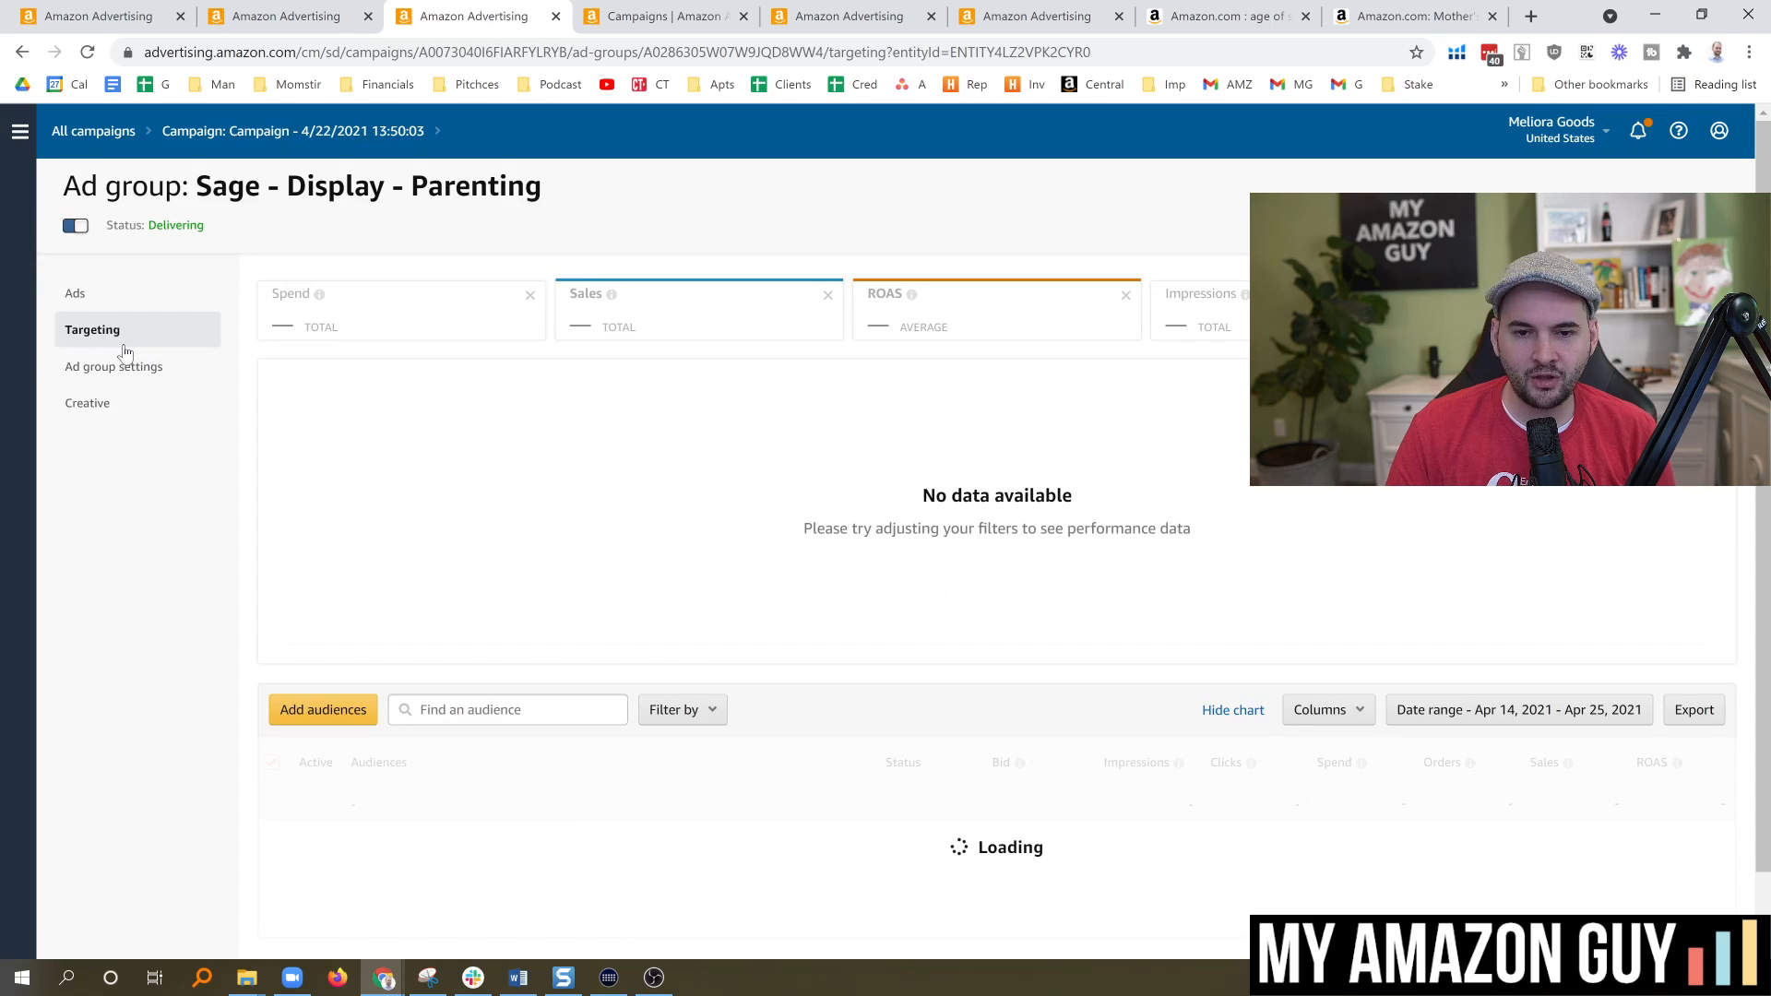
scroll(889, 609, down, 2)
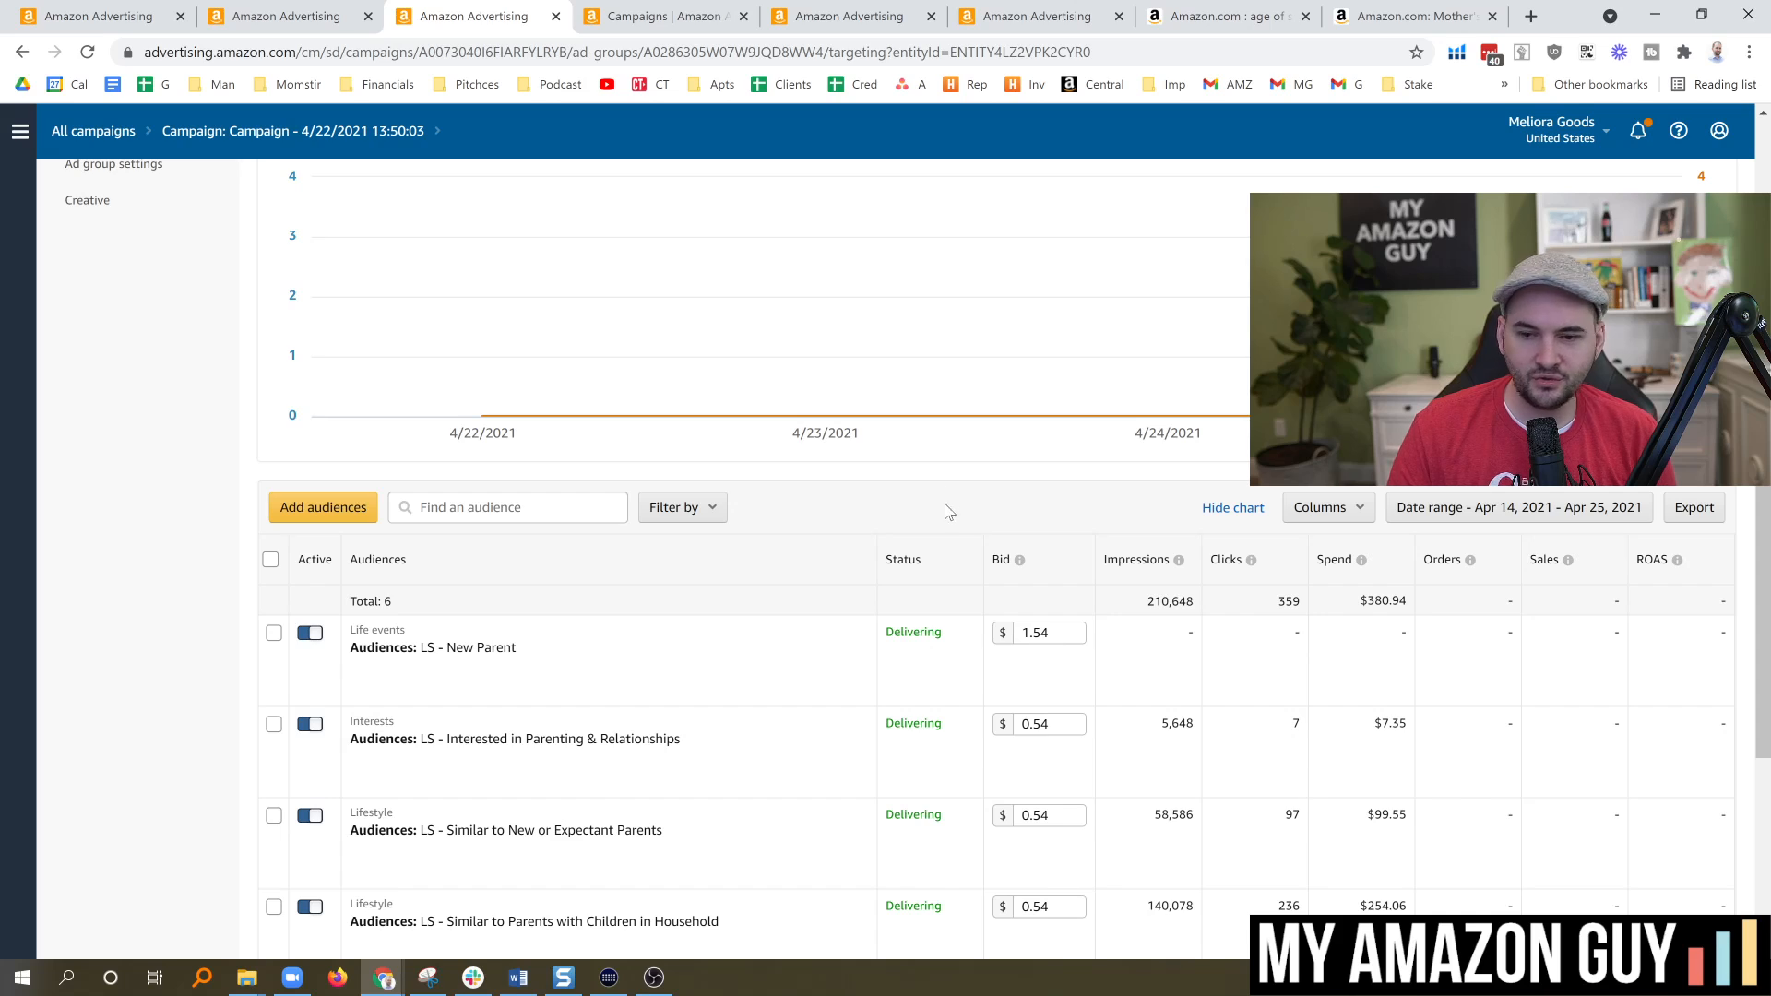
scroll(952, 513, down, 2)
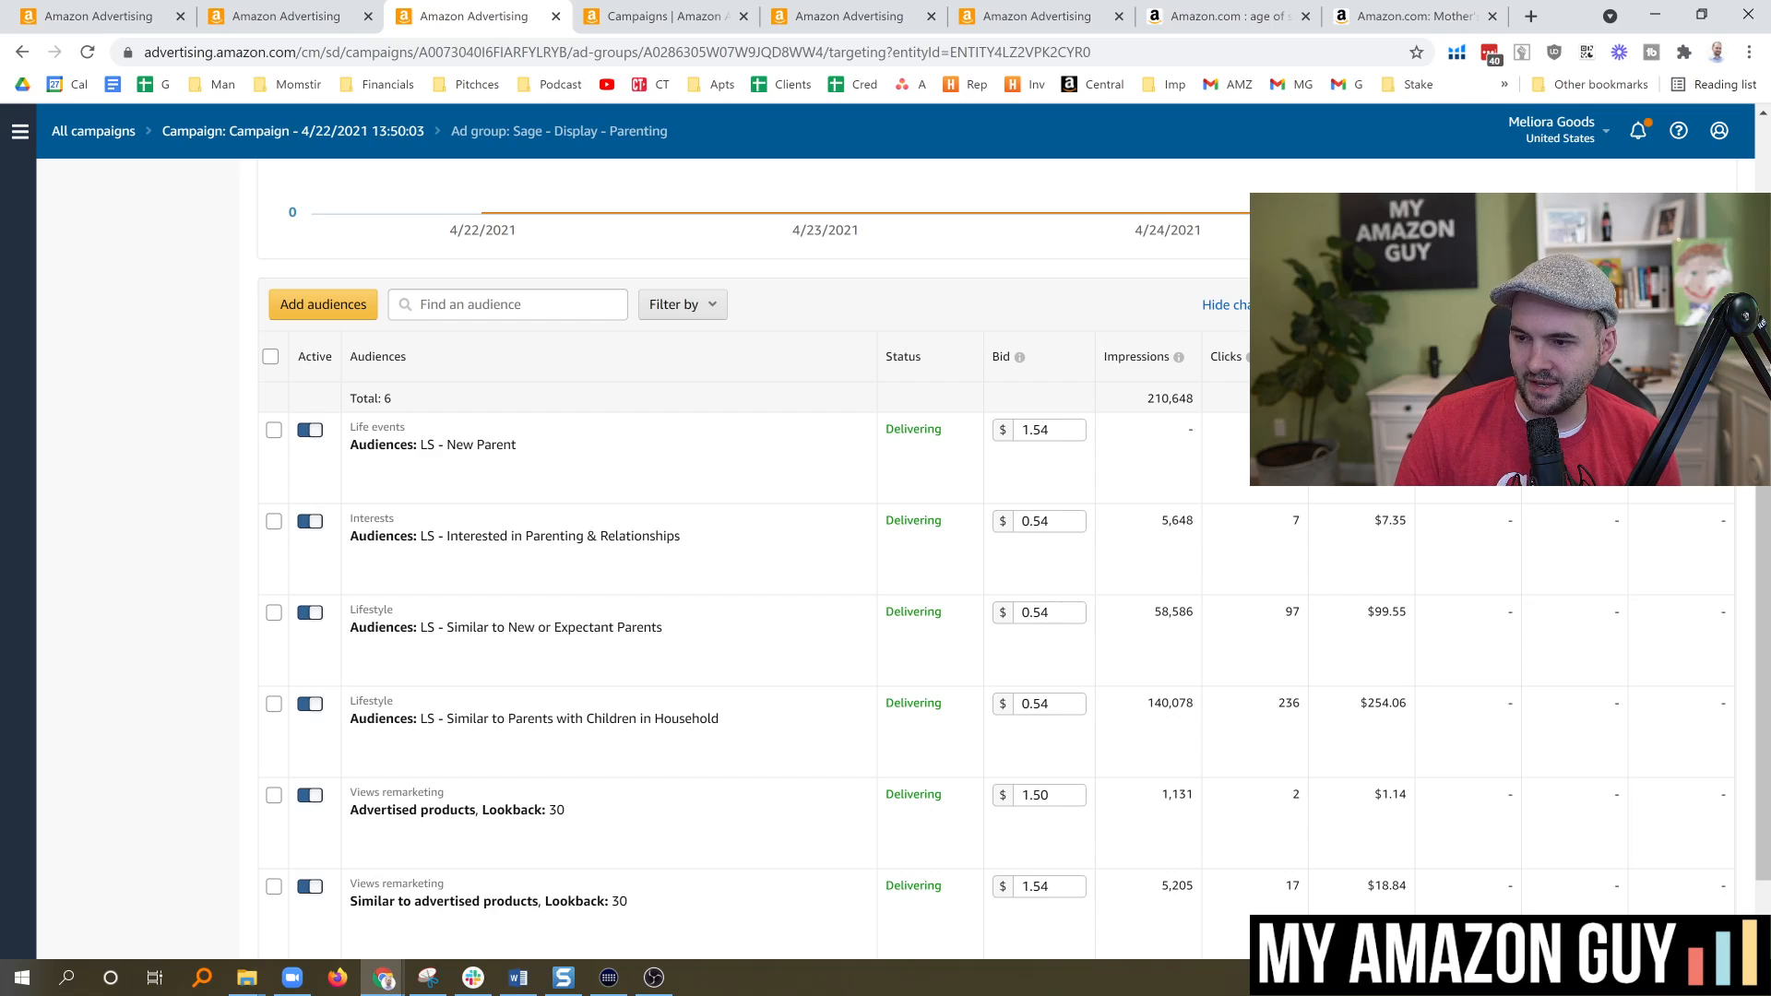
drag(447, 445, 516, 445)
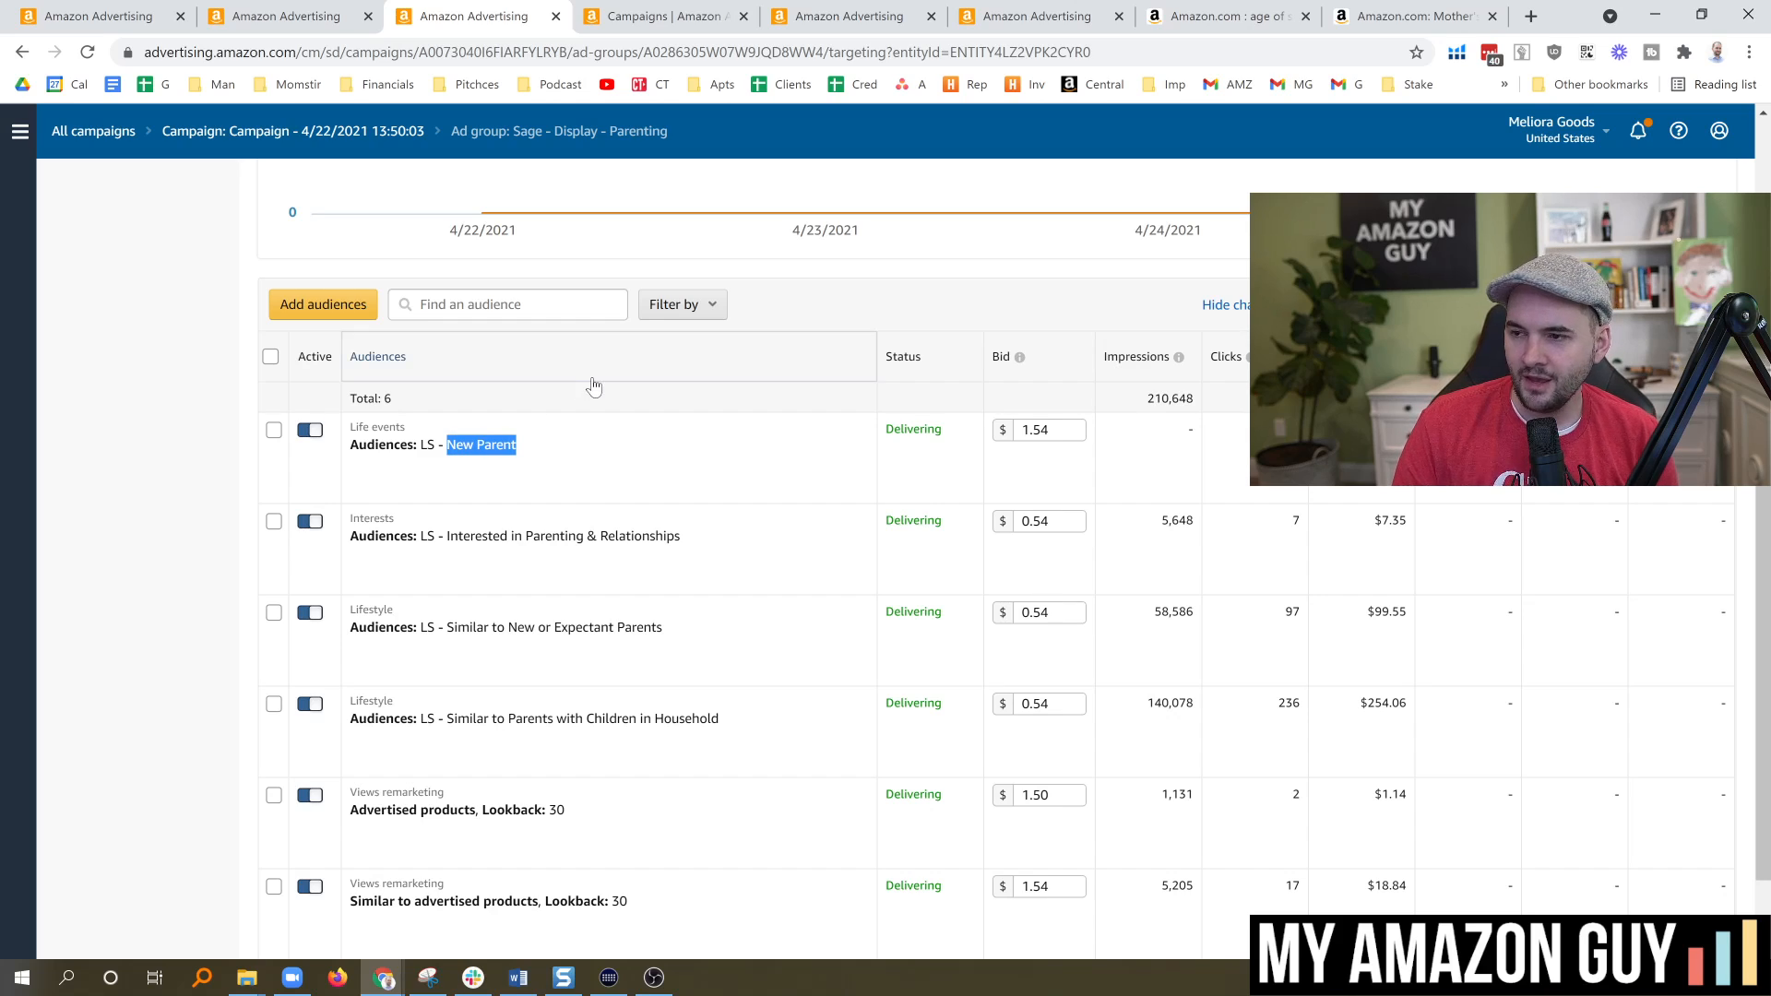
Revisit the Mother's Day Mom Gifts Set product page to compare it with the targeted audiences
key(ctrl+7)
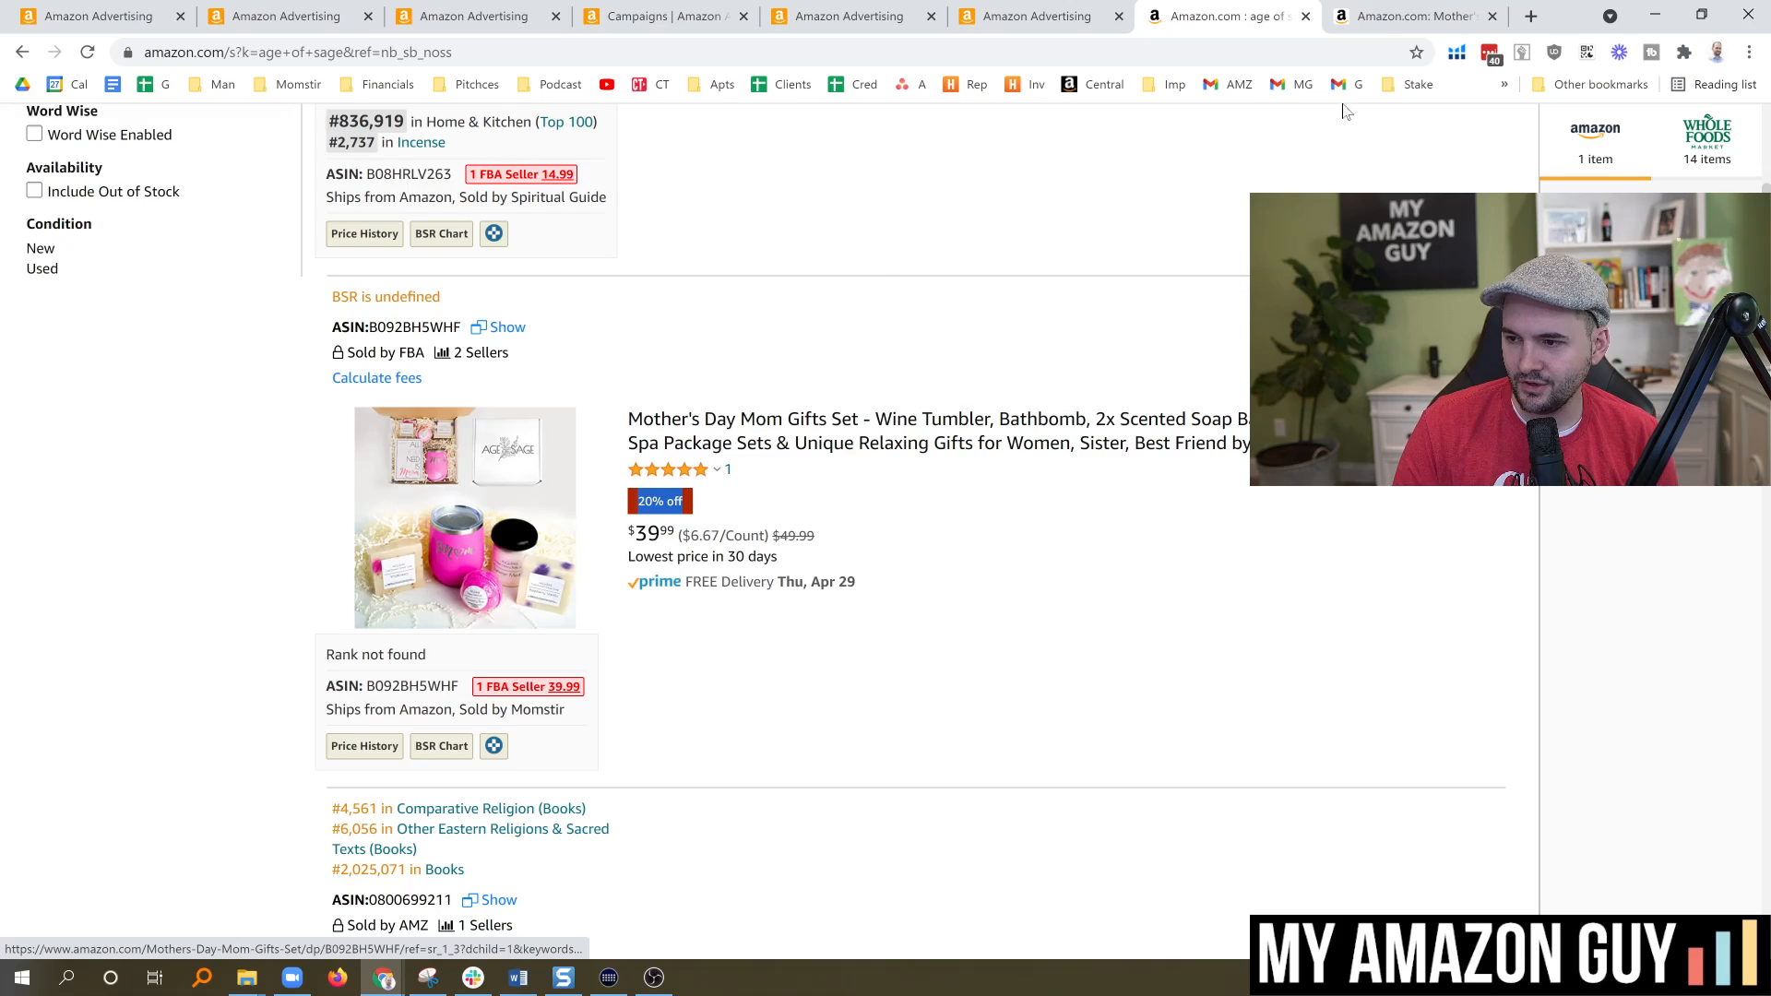
key(ctrl+8)
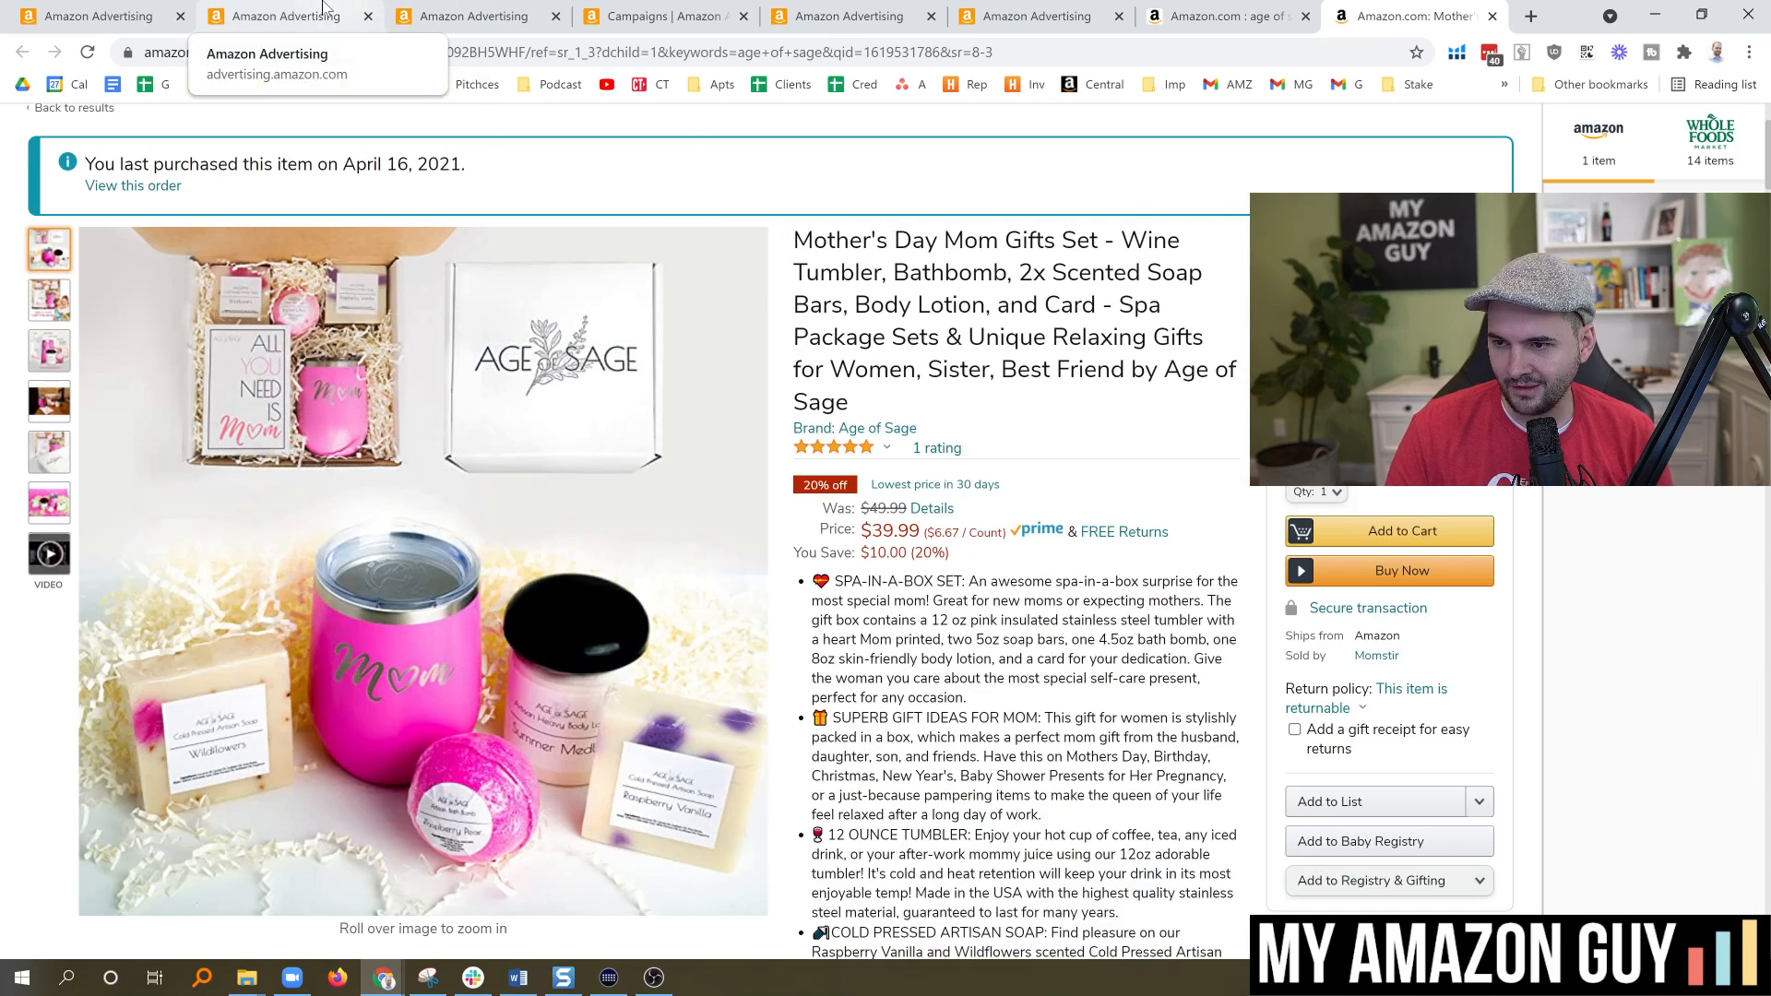
click(322, 7)
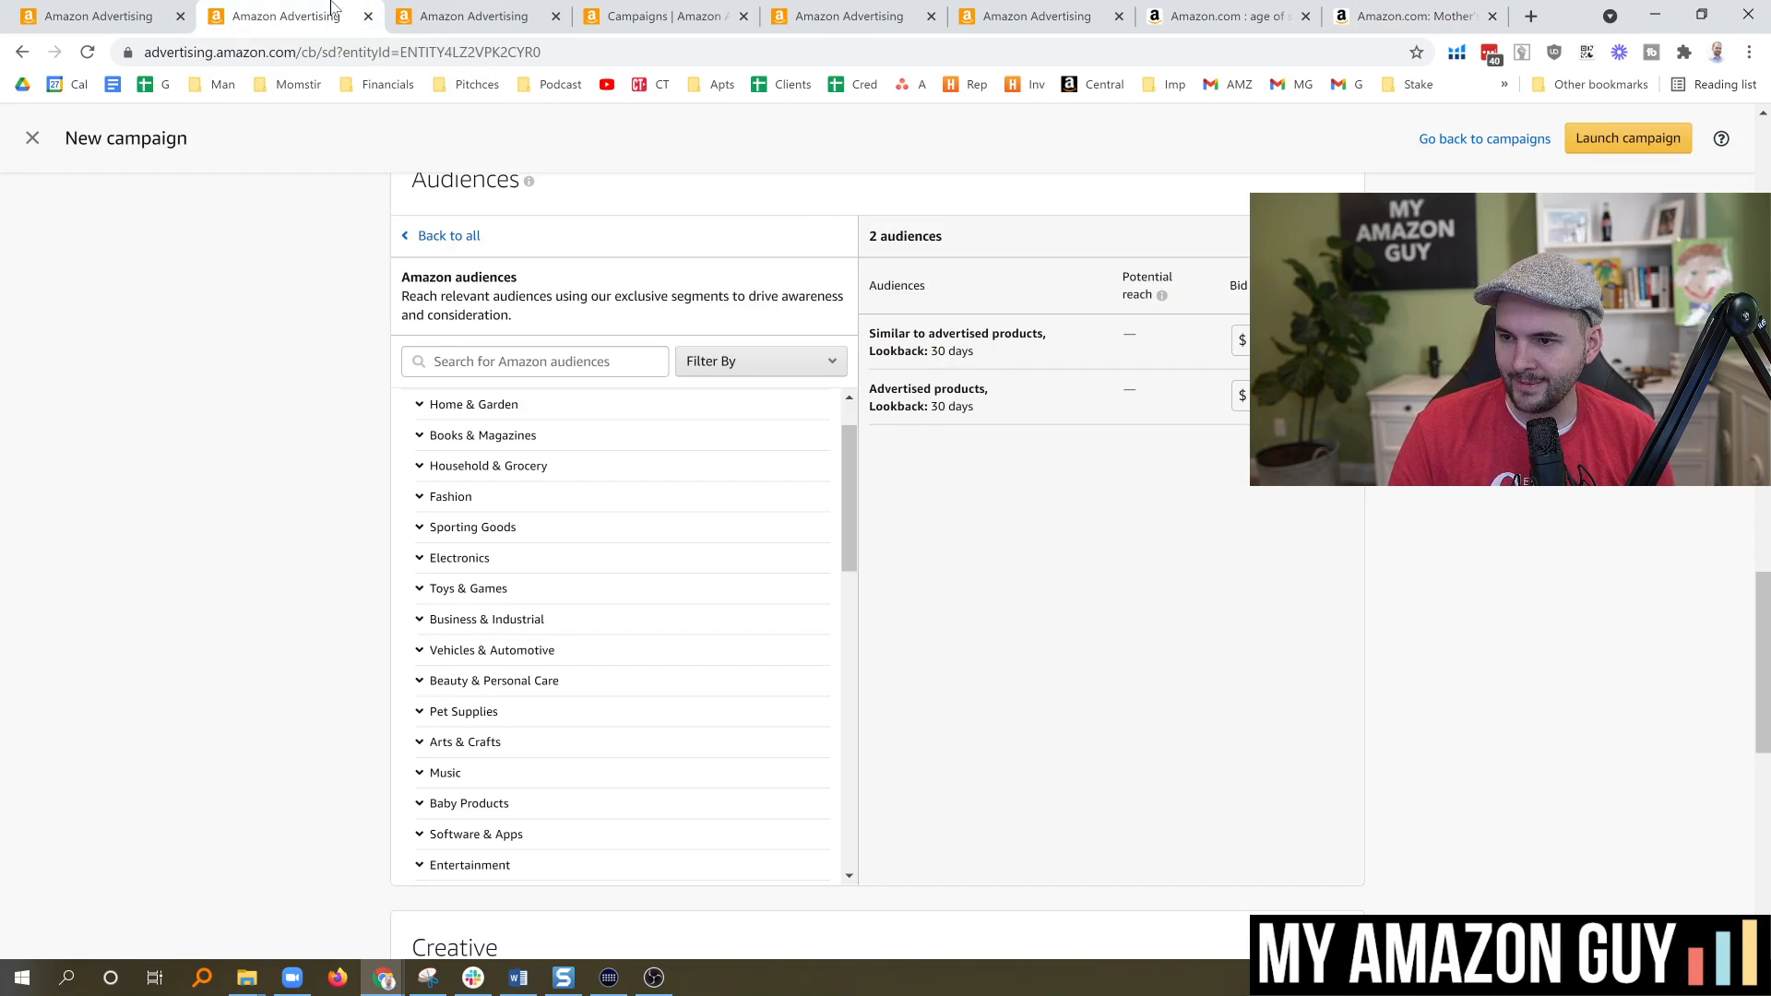
click(1411, 15)
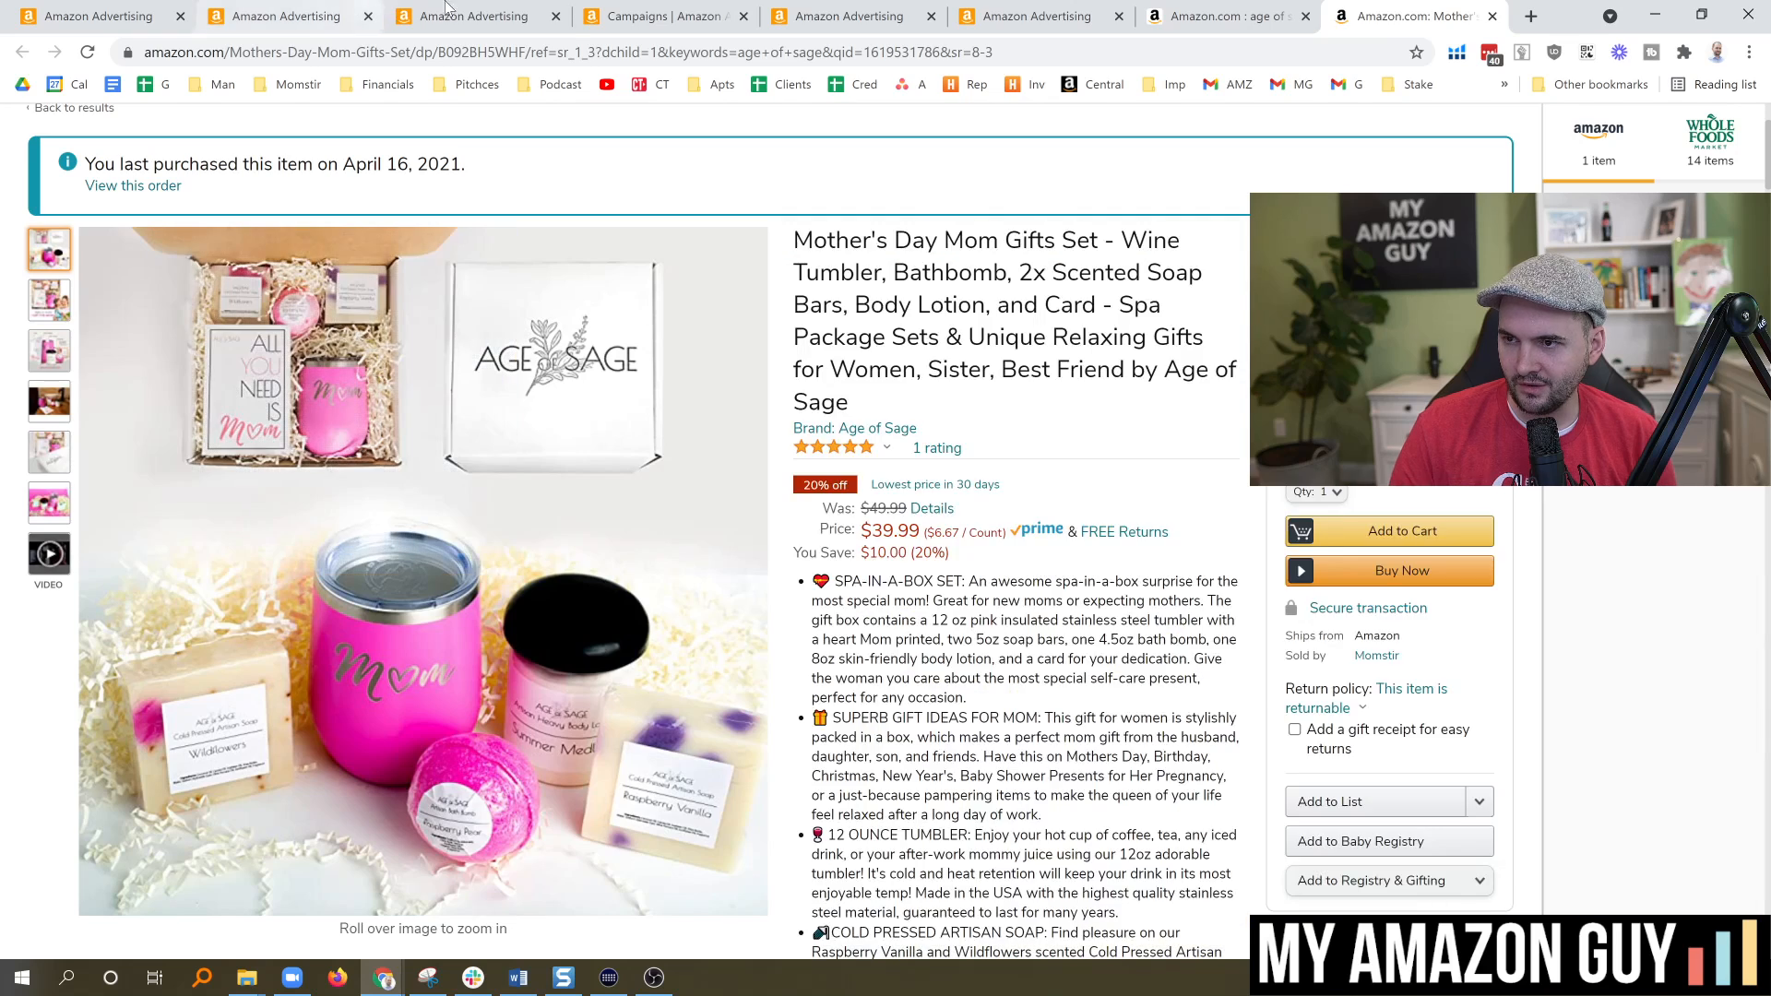
Return to the Sage - Display - Parenting targeting and examine the impressions, clicks and spend of each audience
click(487, 17)
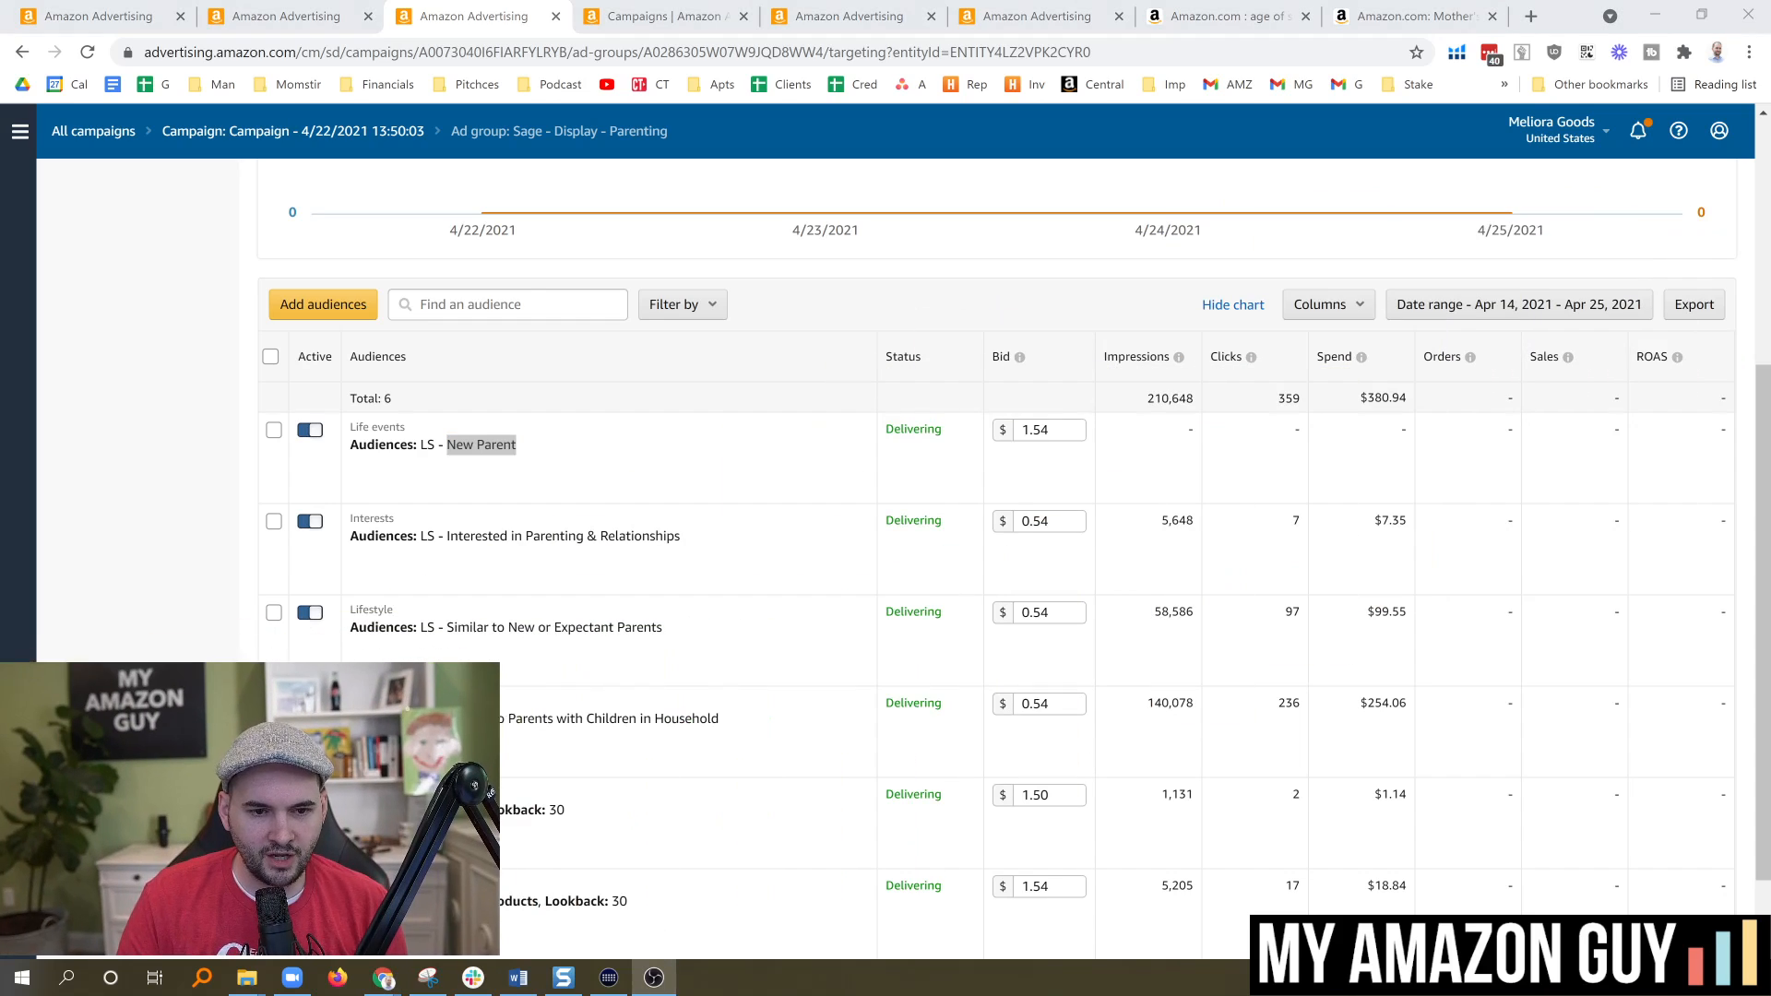
click(256, 390)
scroll(257, 389, down, 3)
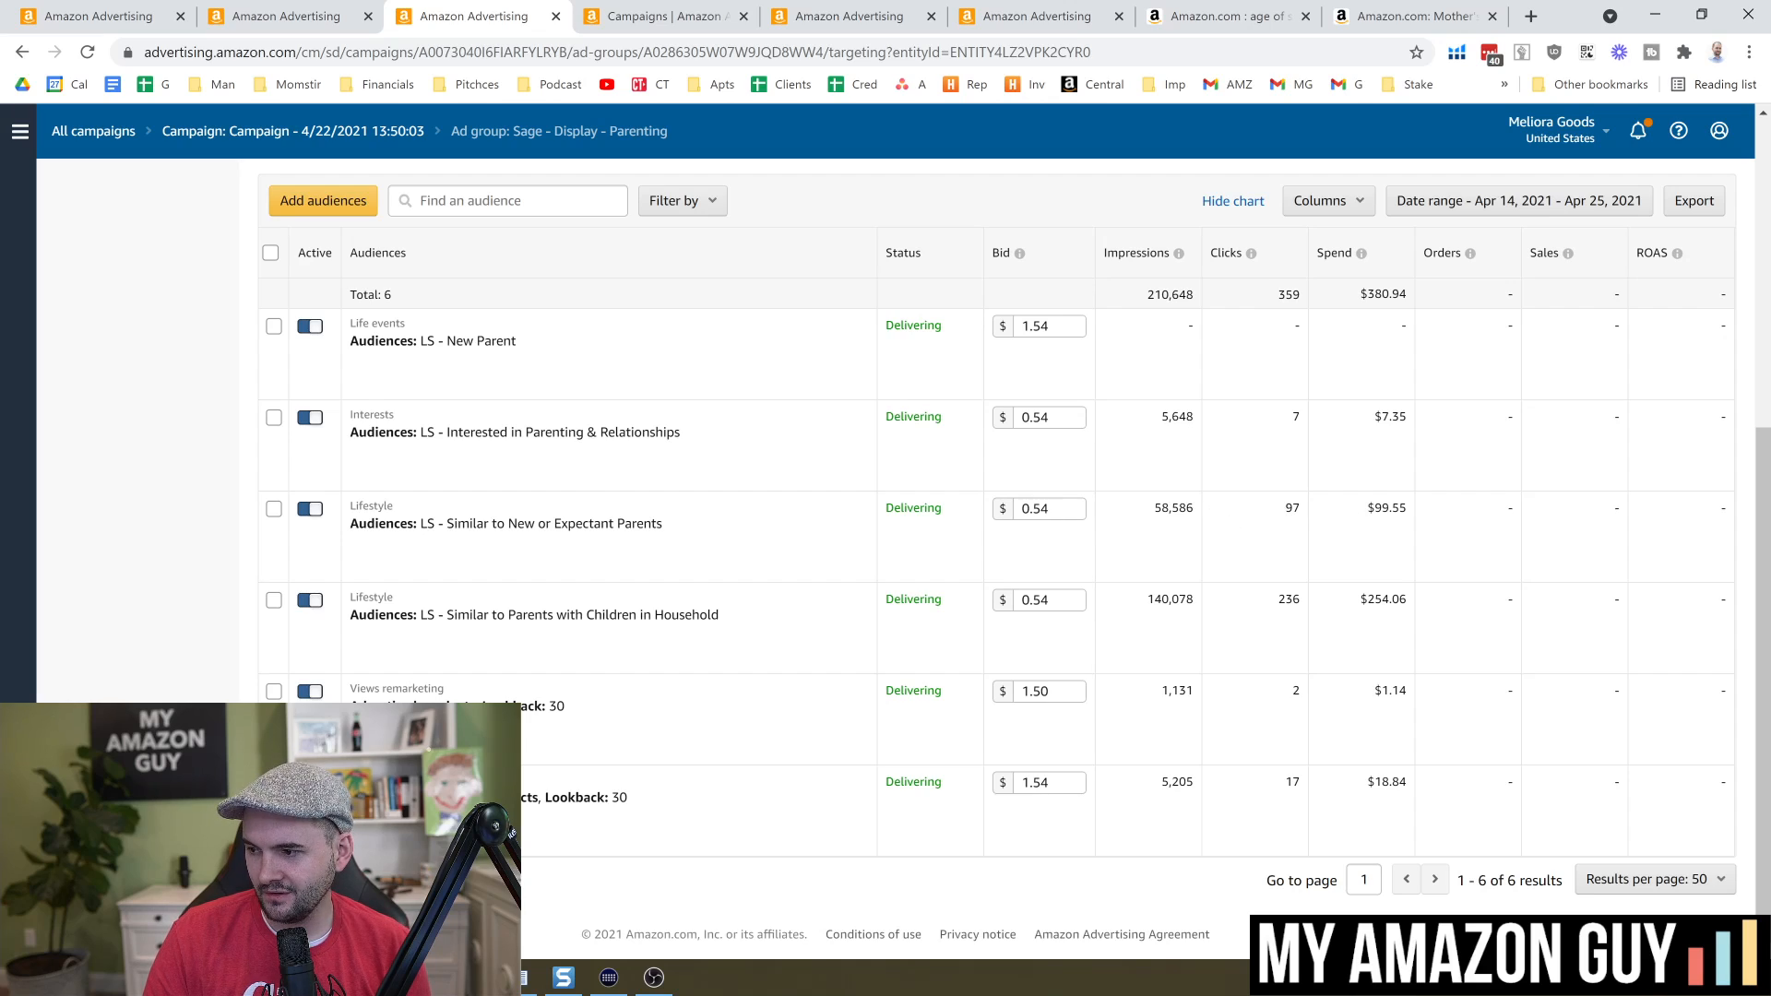
double_click(1174, 510)
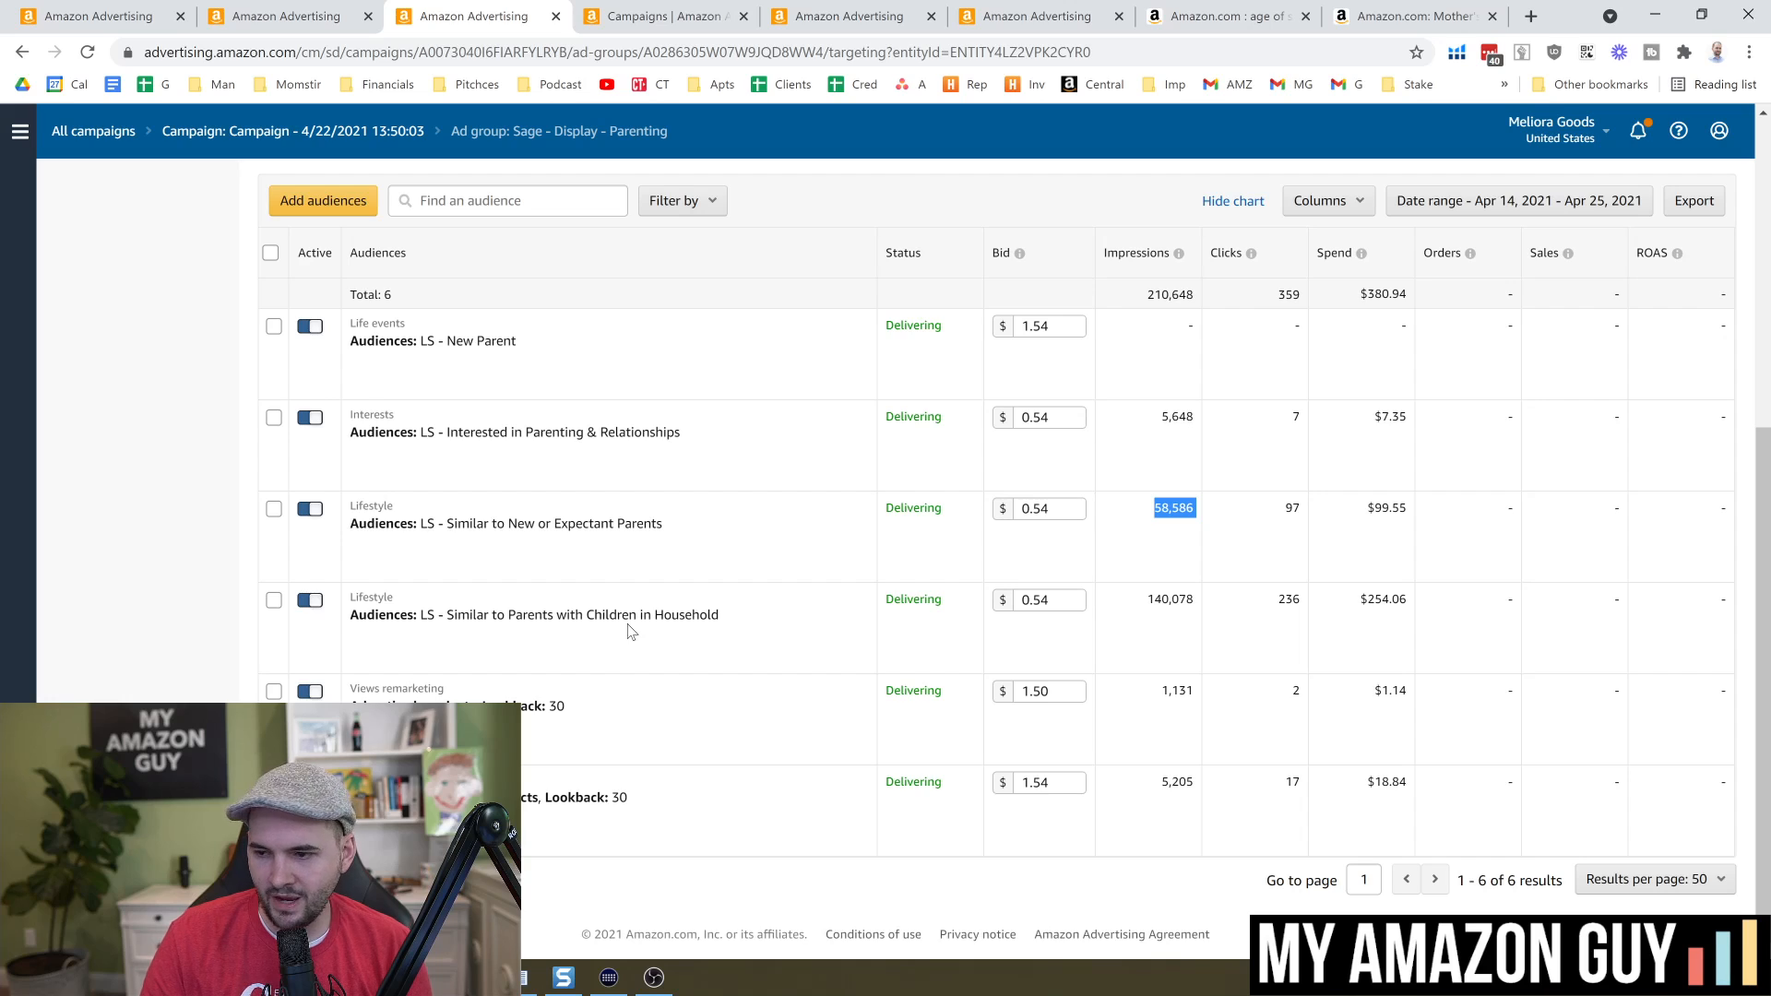
click(736, 618)
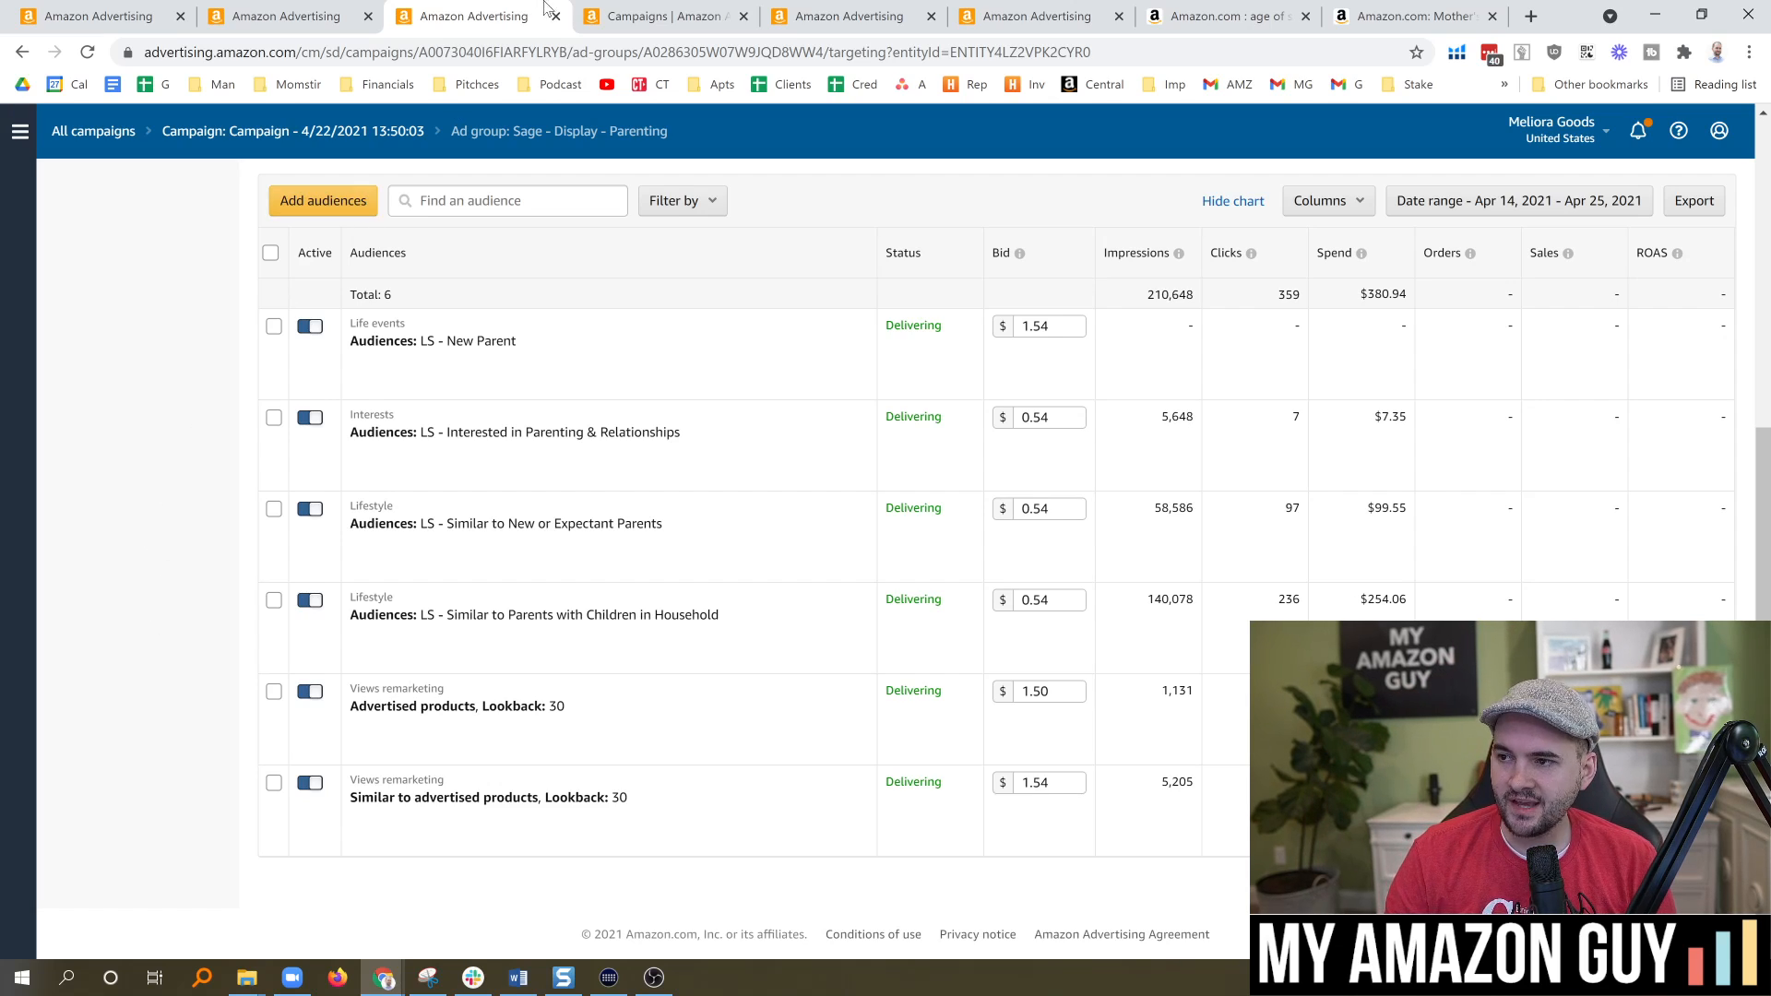
Switch to the Sage Display Product Targeting ad group and review its targeted wine categories and their bids
click(651, 15)
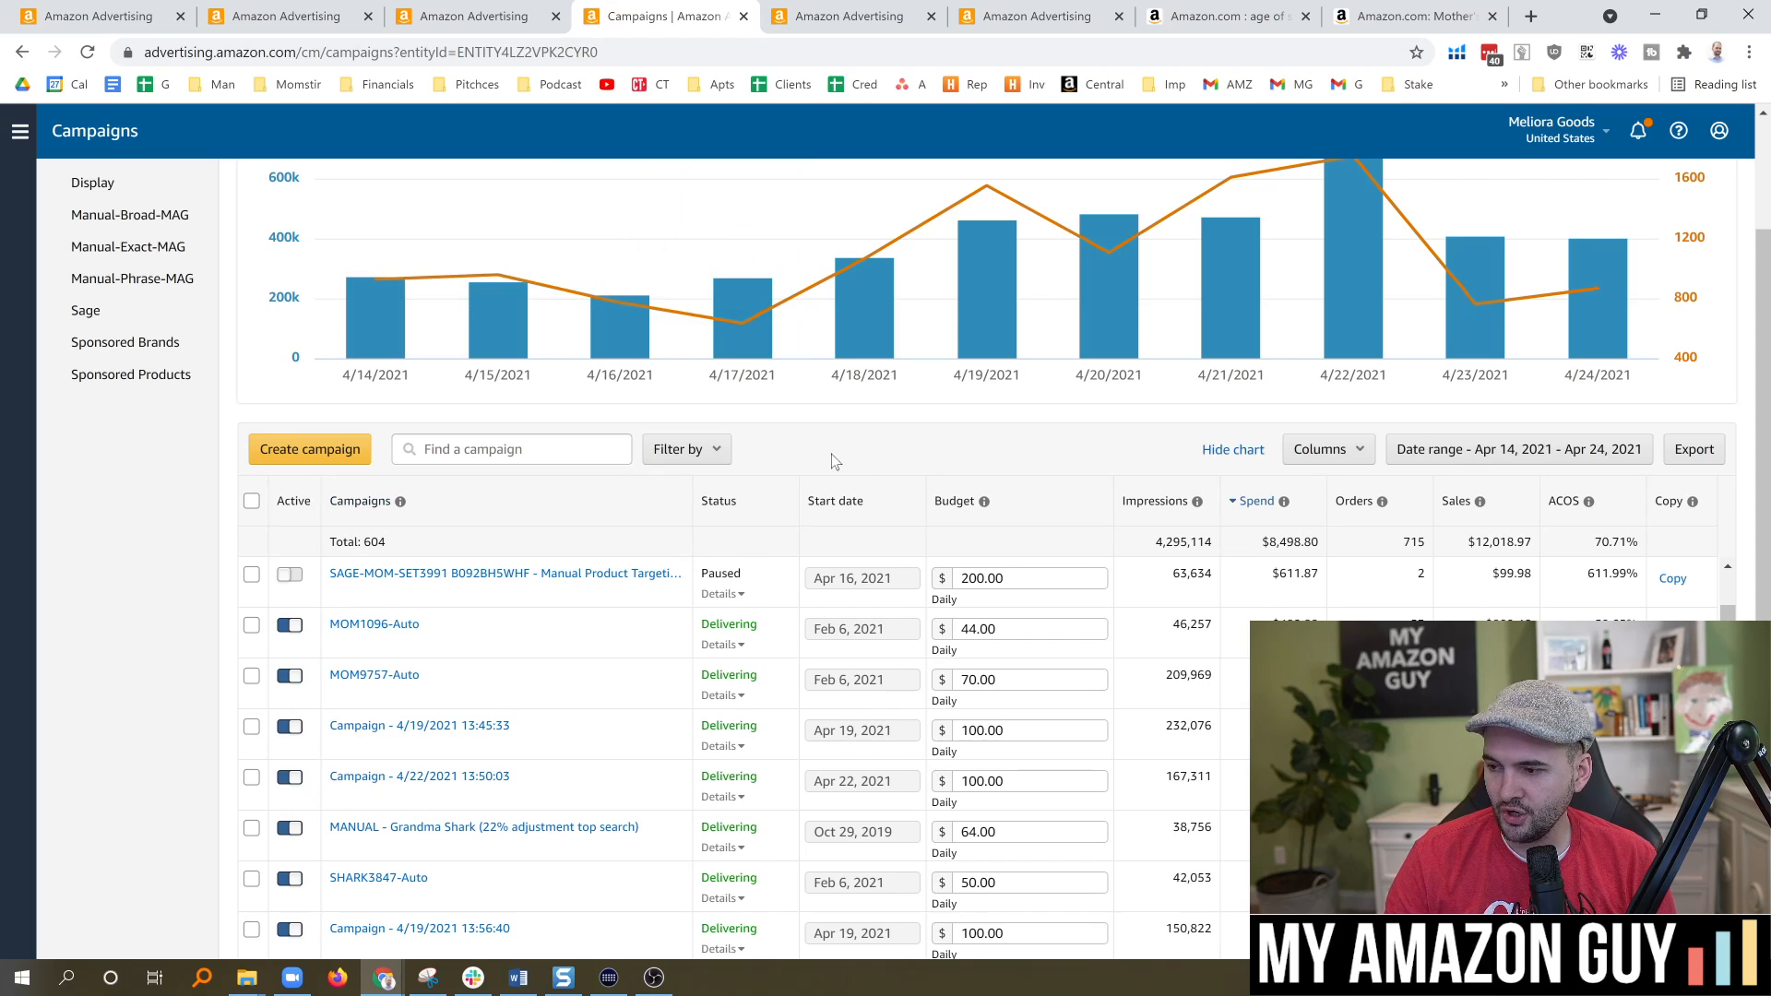
click(868, 14)
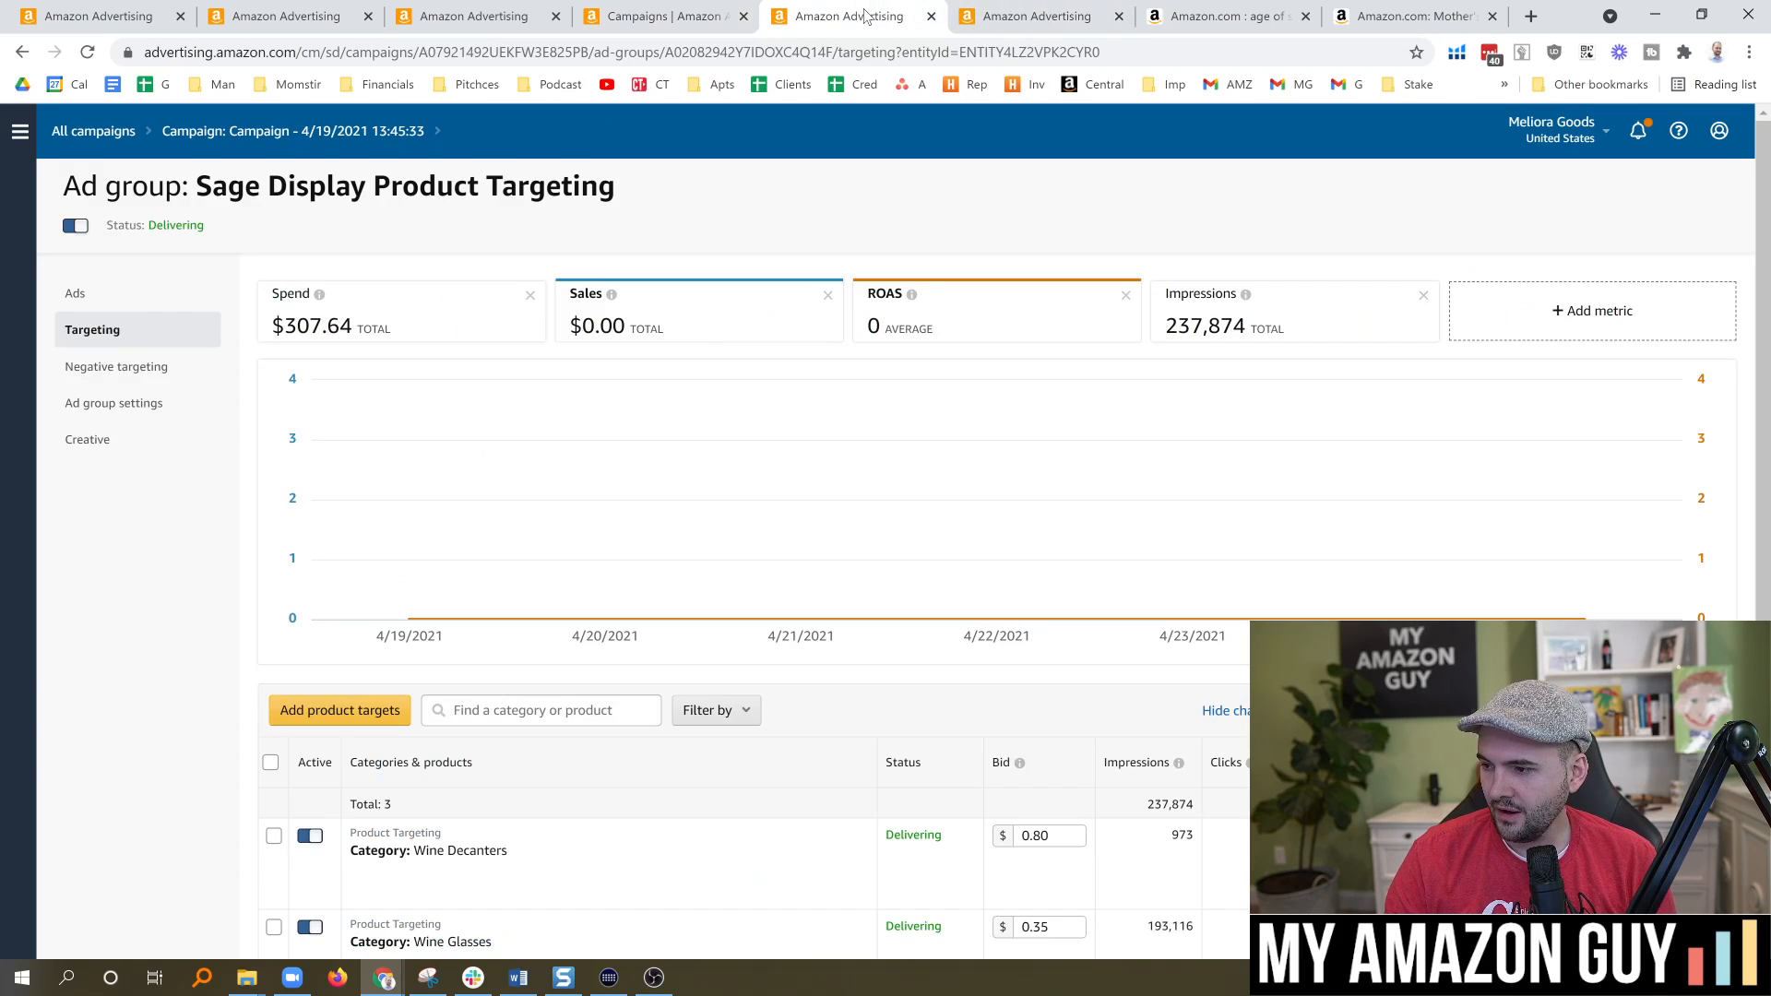
scroll(744, 489, down, 3)
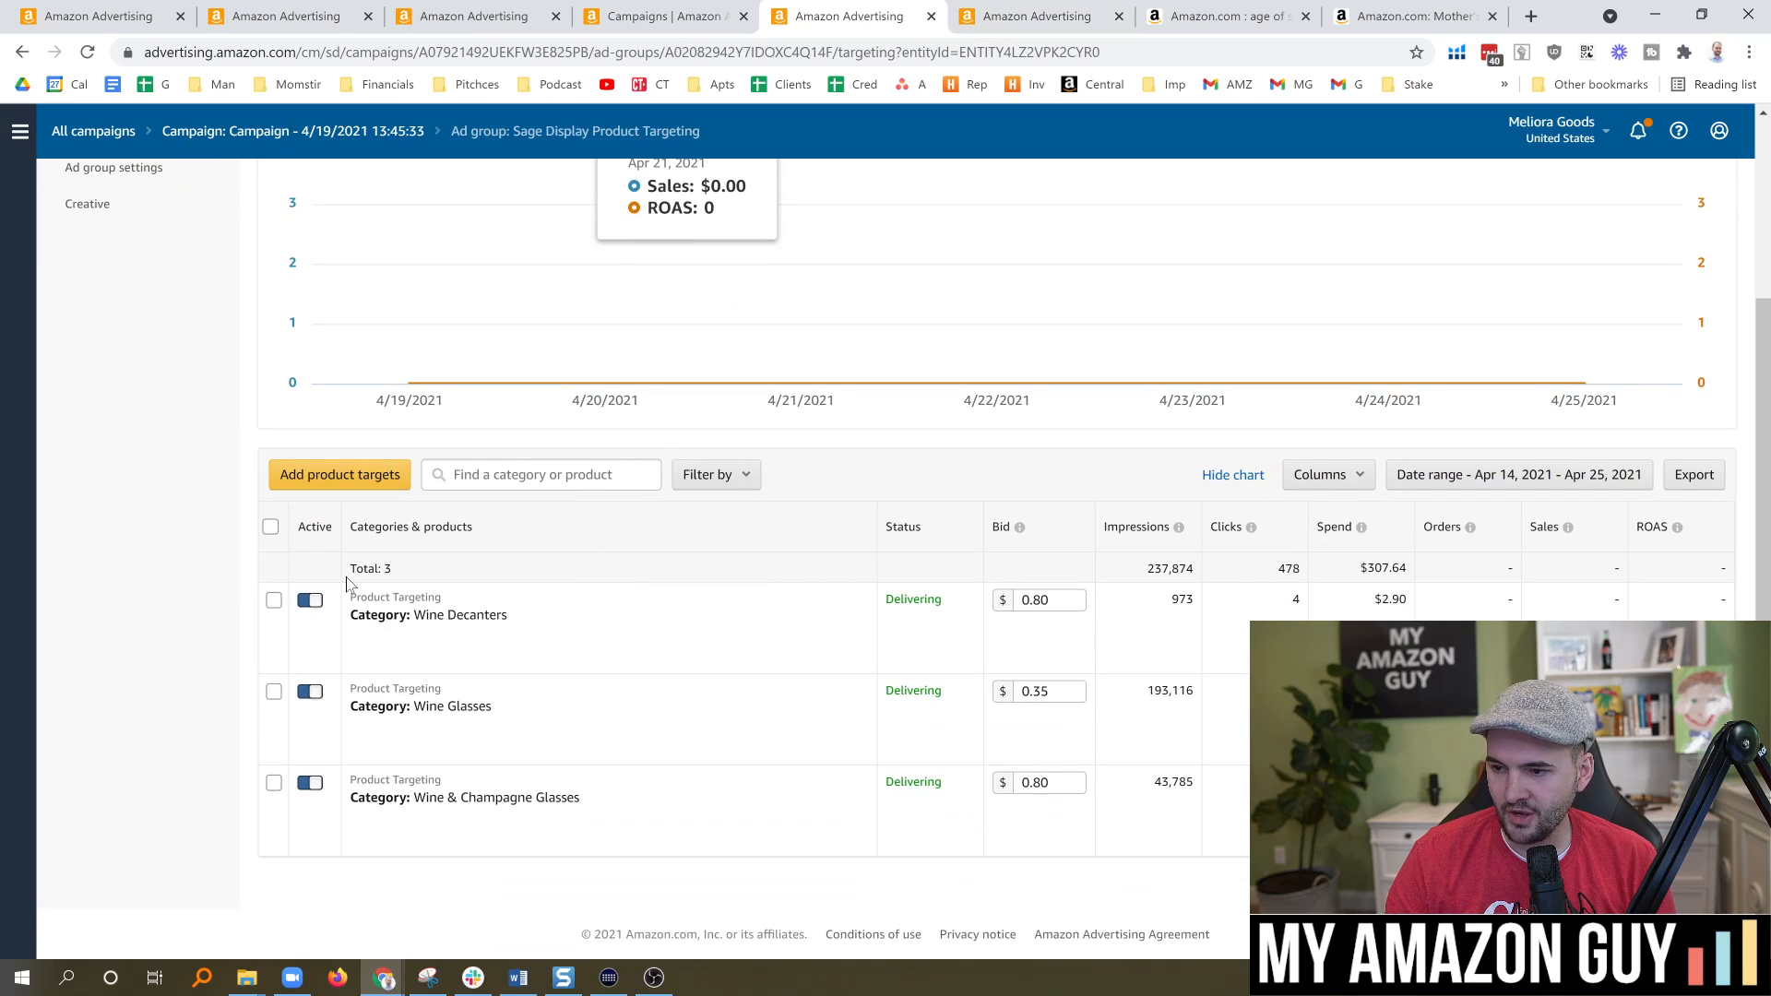
Highlight the Wine Decanters category and the Wine Glasses spend, and compare them with the Sage - Display - Parenting audiences
drag(425, 615, 508, 615)
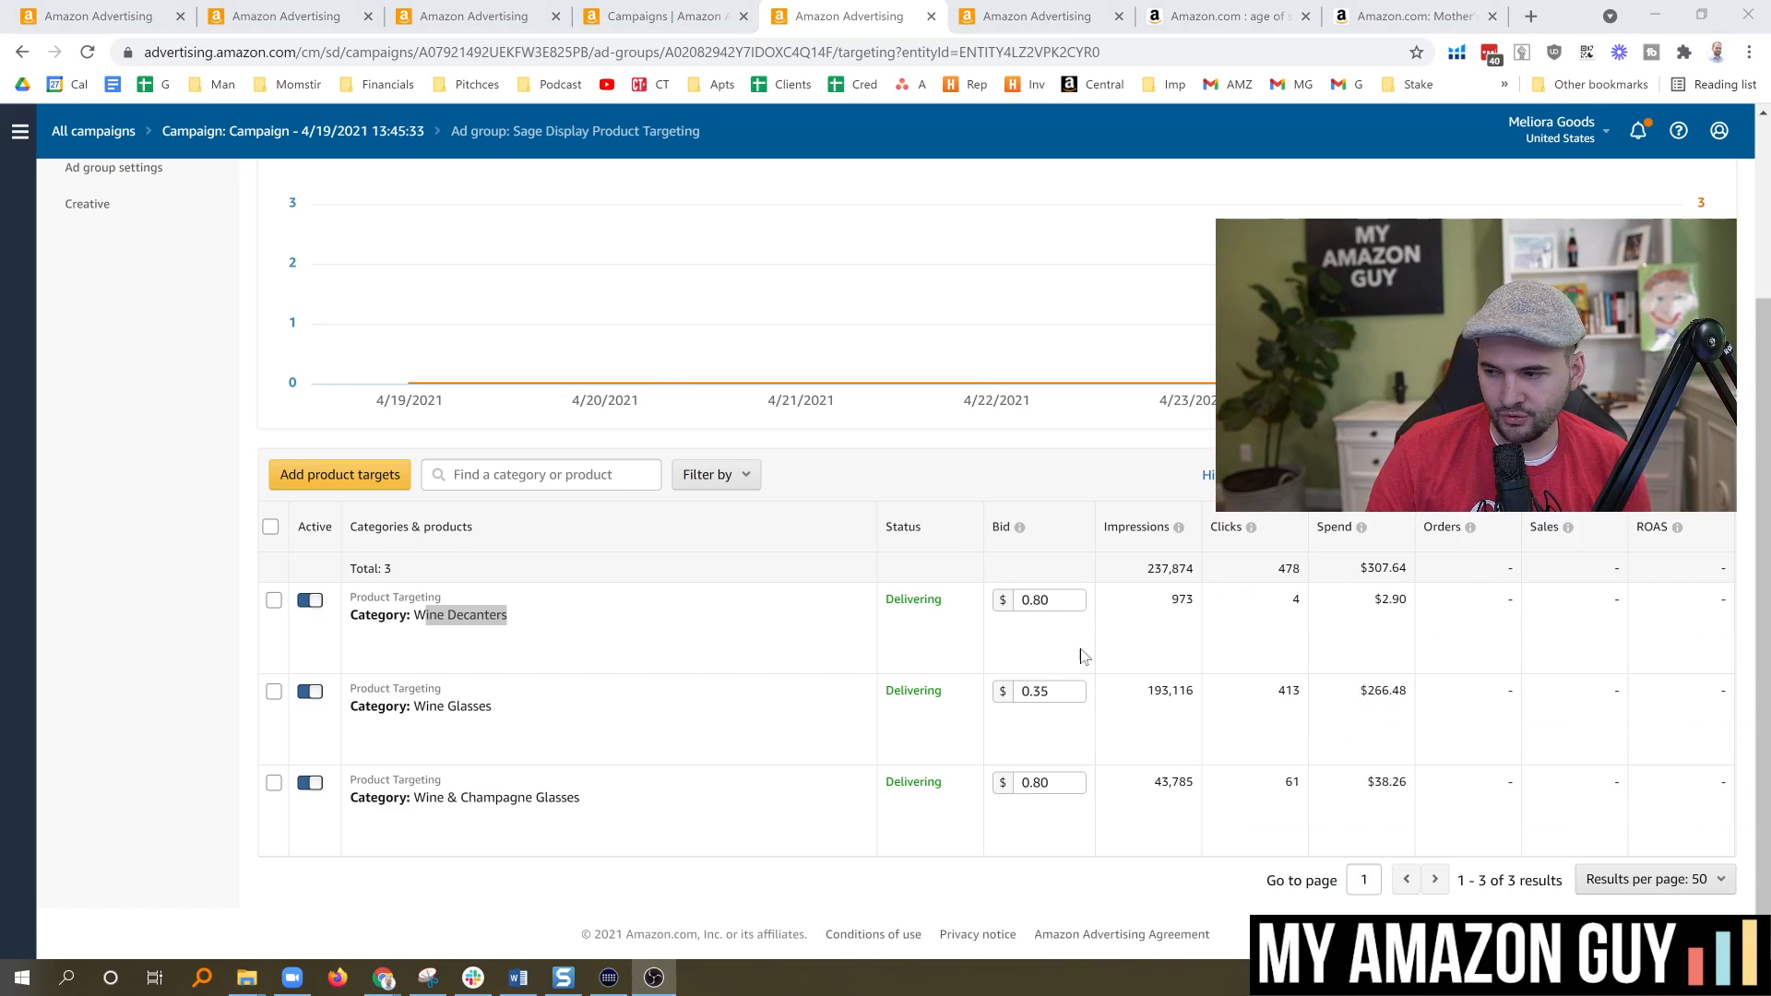
drag(1351, 690, 1435, 696)
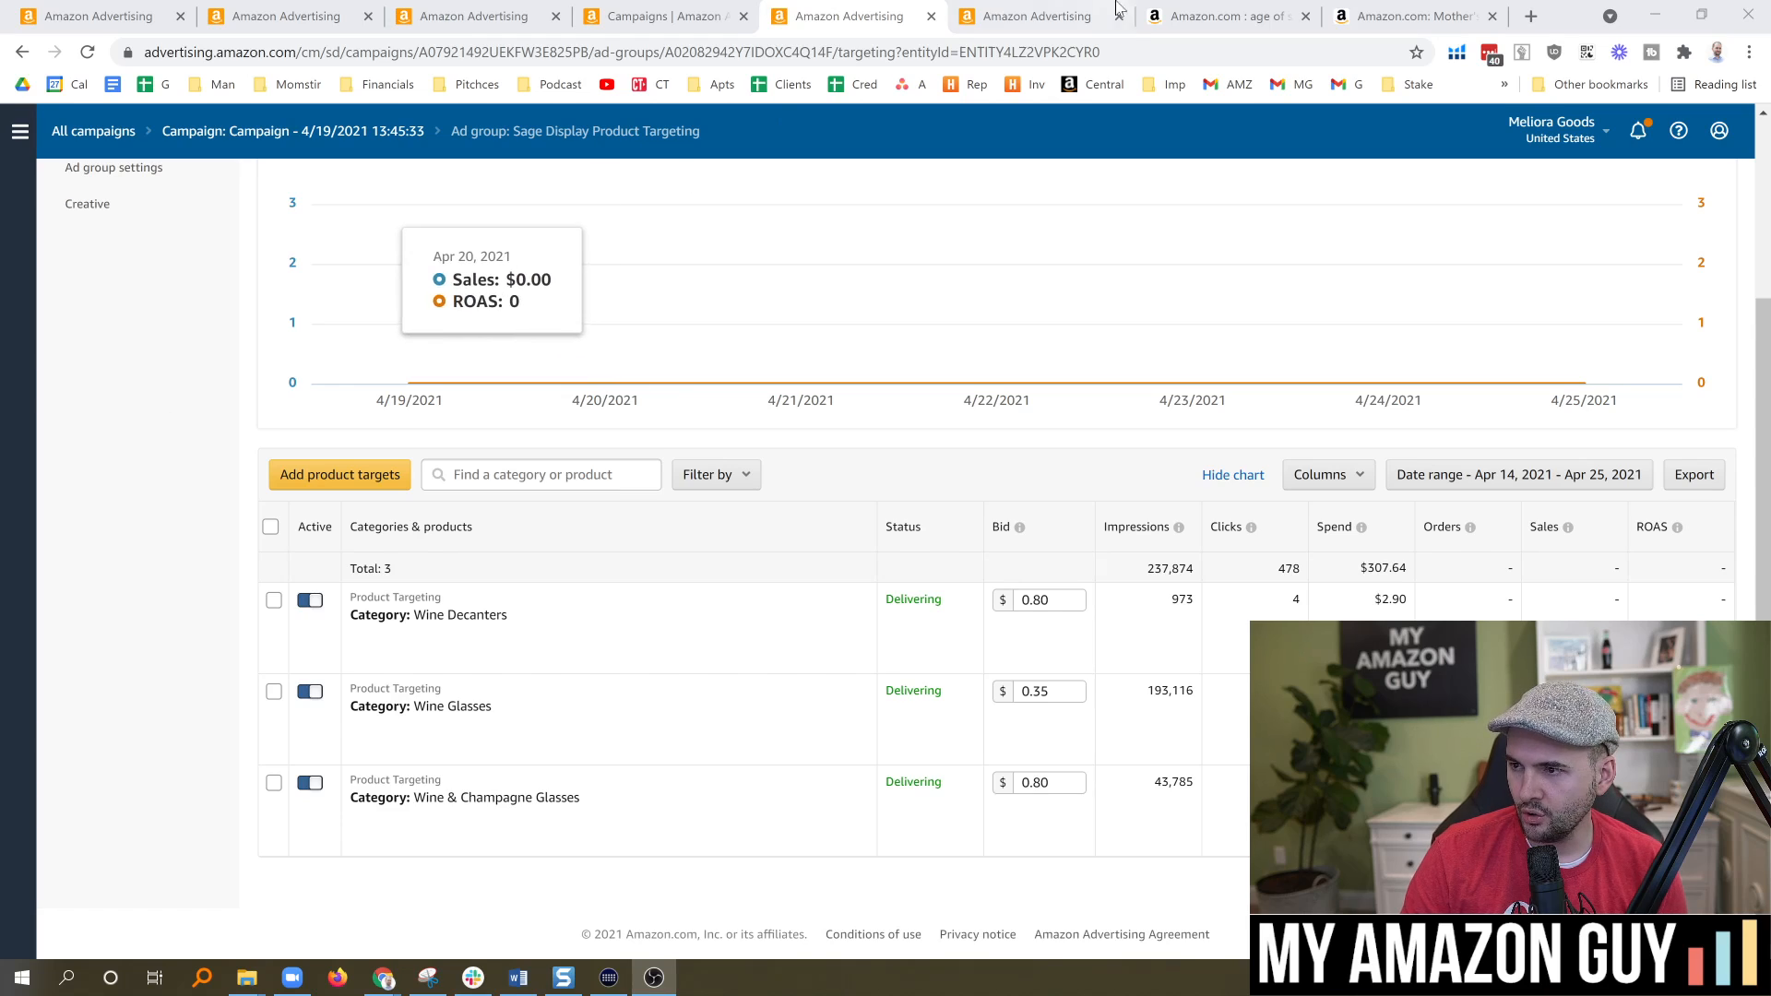
click(1031, 11)
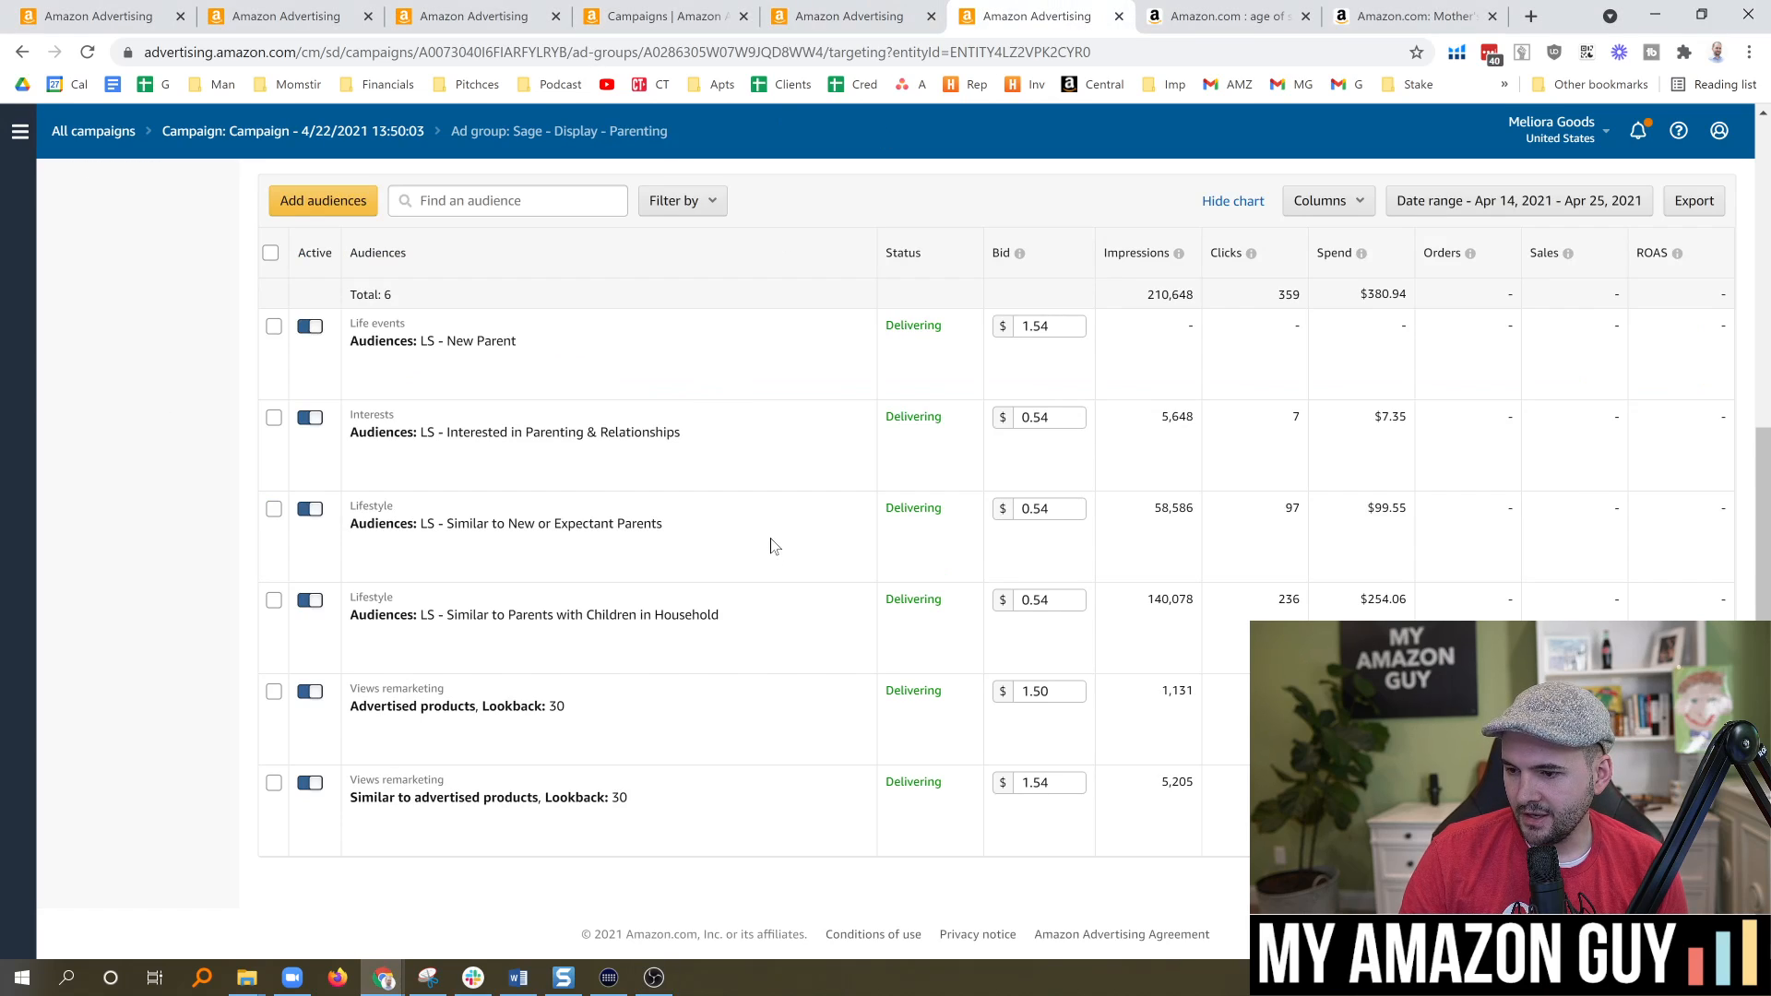
scroll(773, 546, up, 1)
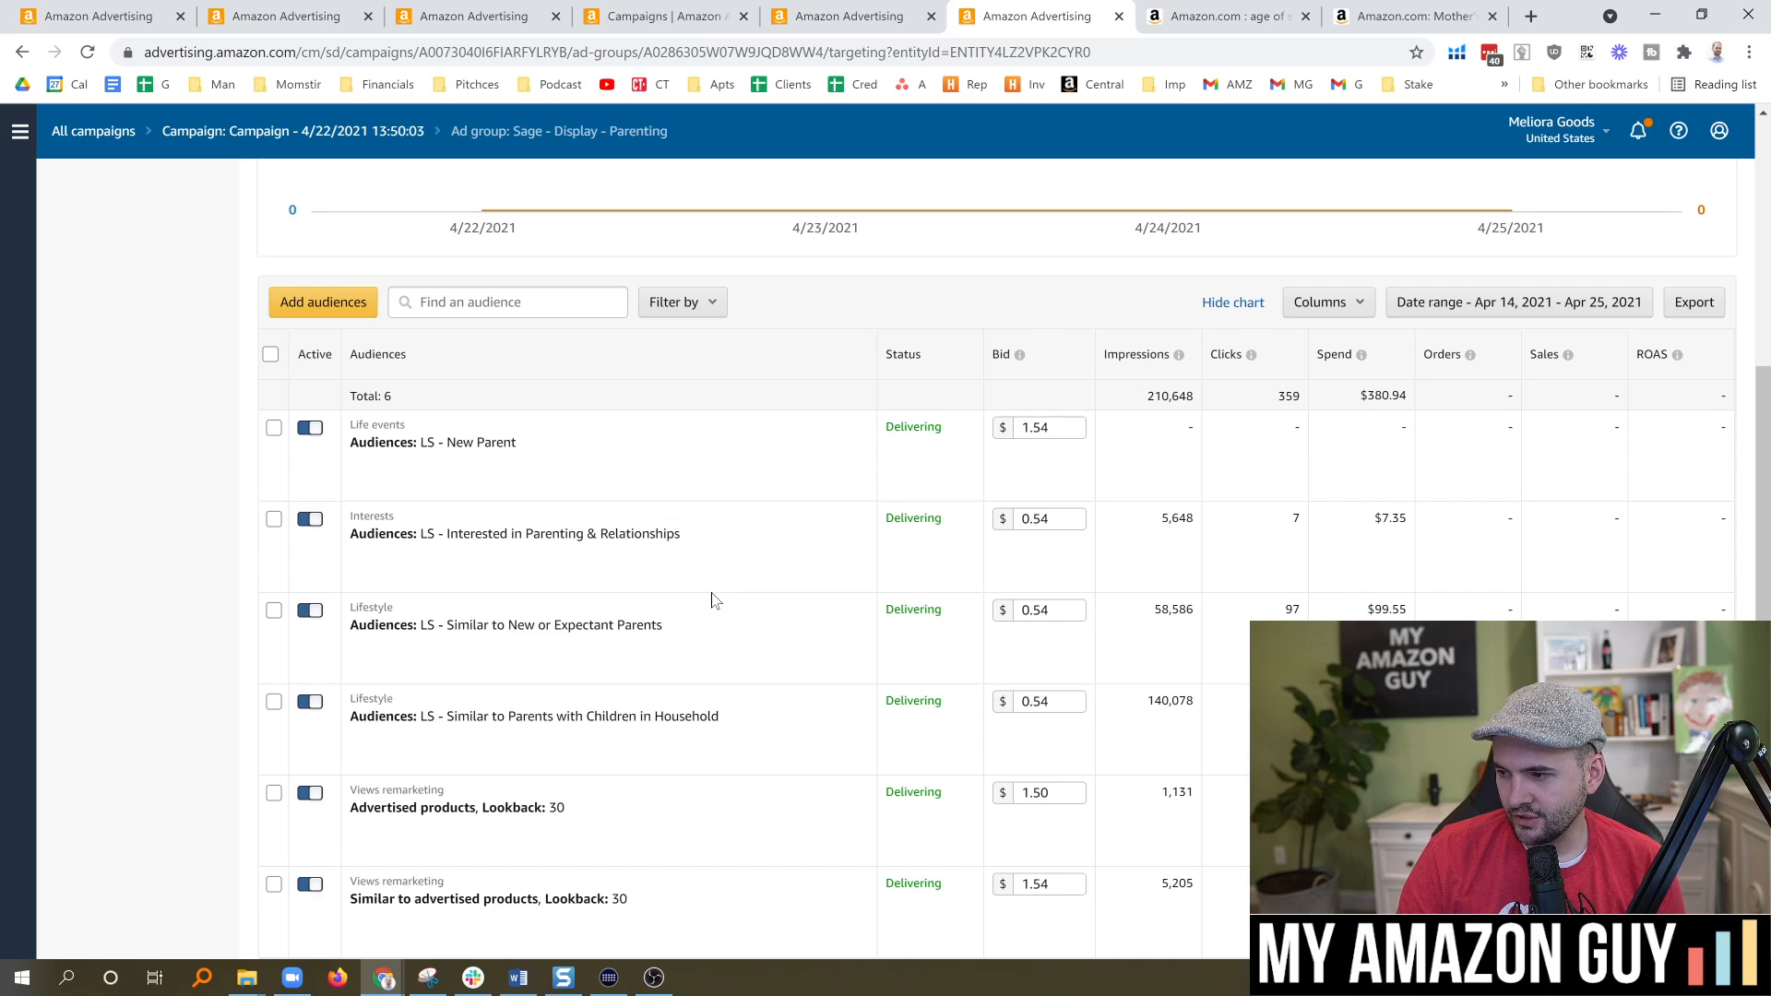
scroll(711, 600, up, 4)
Return to the new display campaign's Amazon audiences and expand the Fun & Hobbies and Office & School categories to view their segments
click(150, 13)
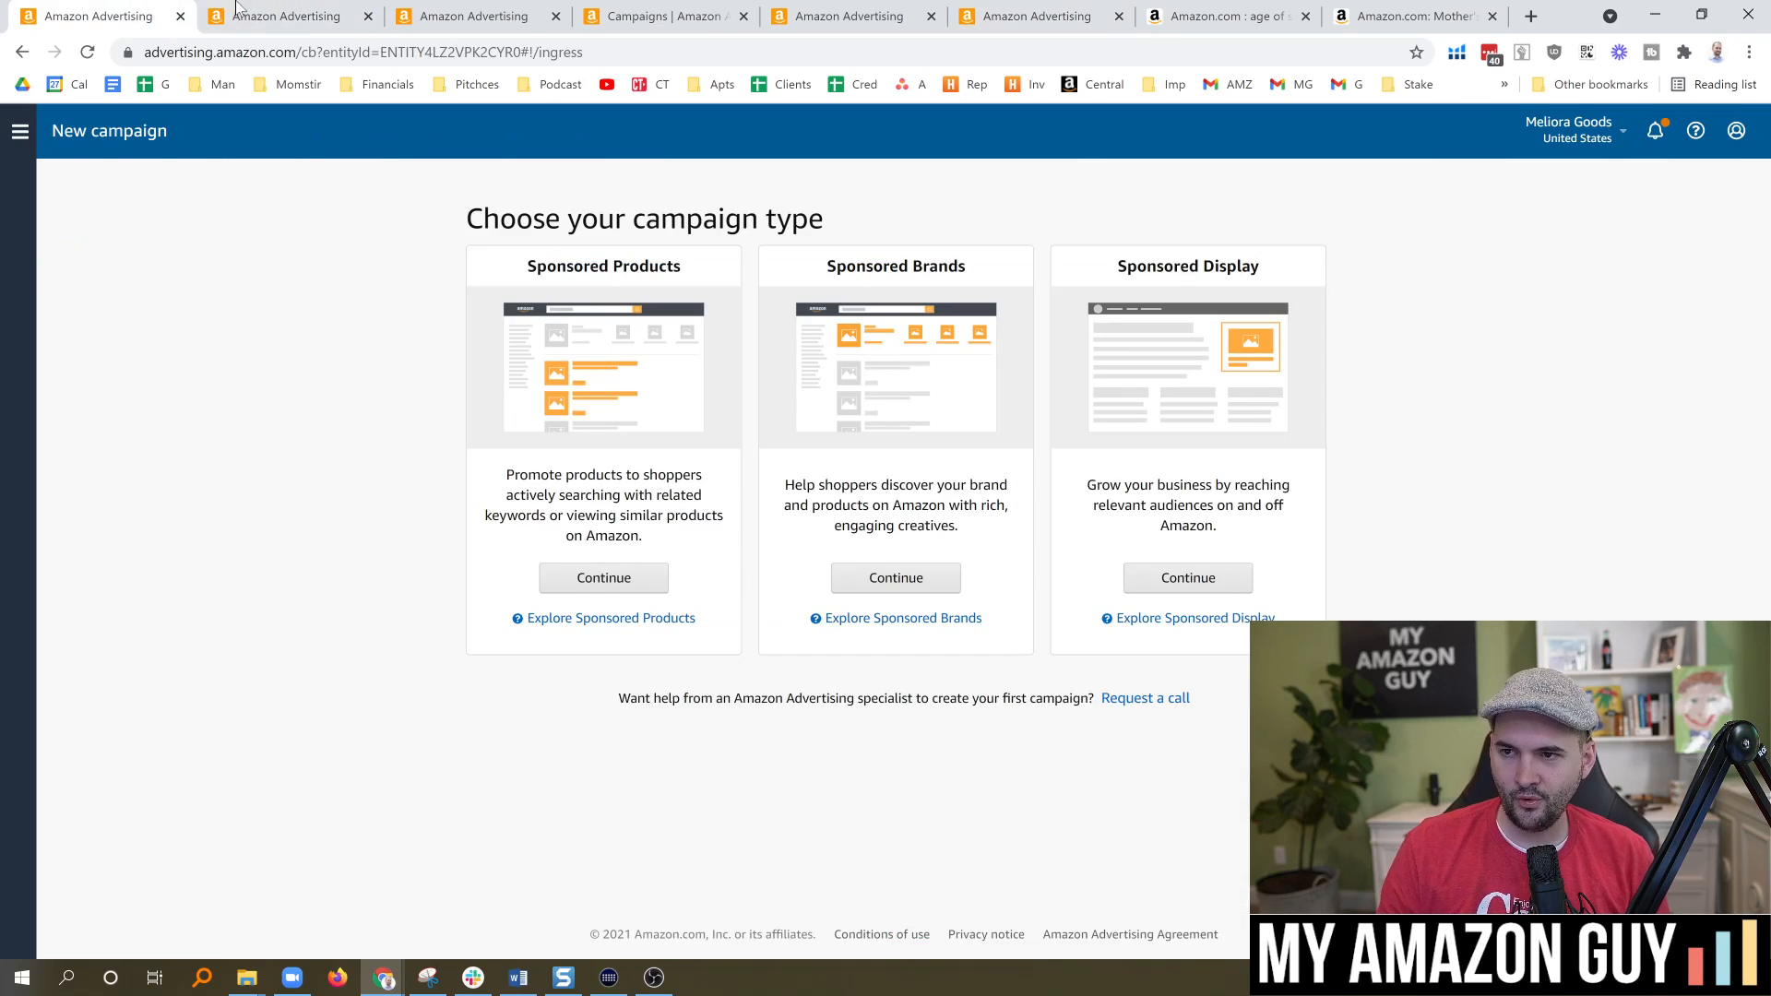
click(249, 9)
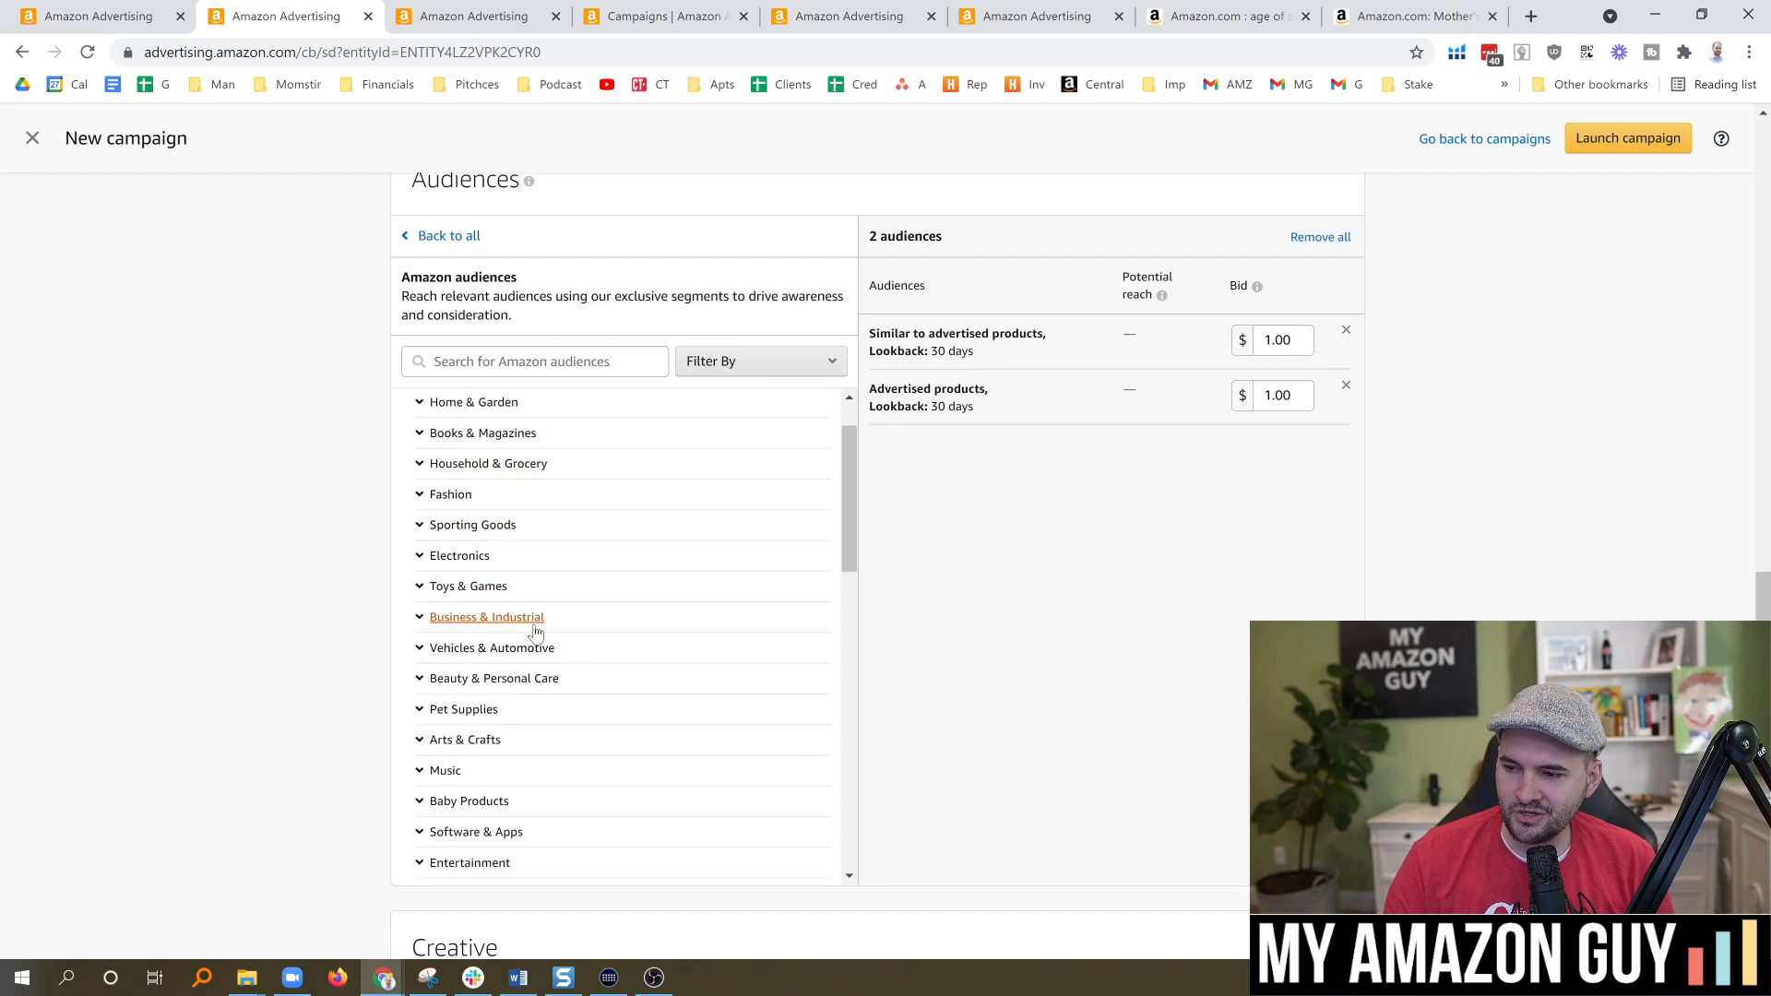
scroll(535, 633, down, 1)
drag(850, 530, 908, 795)
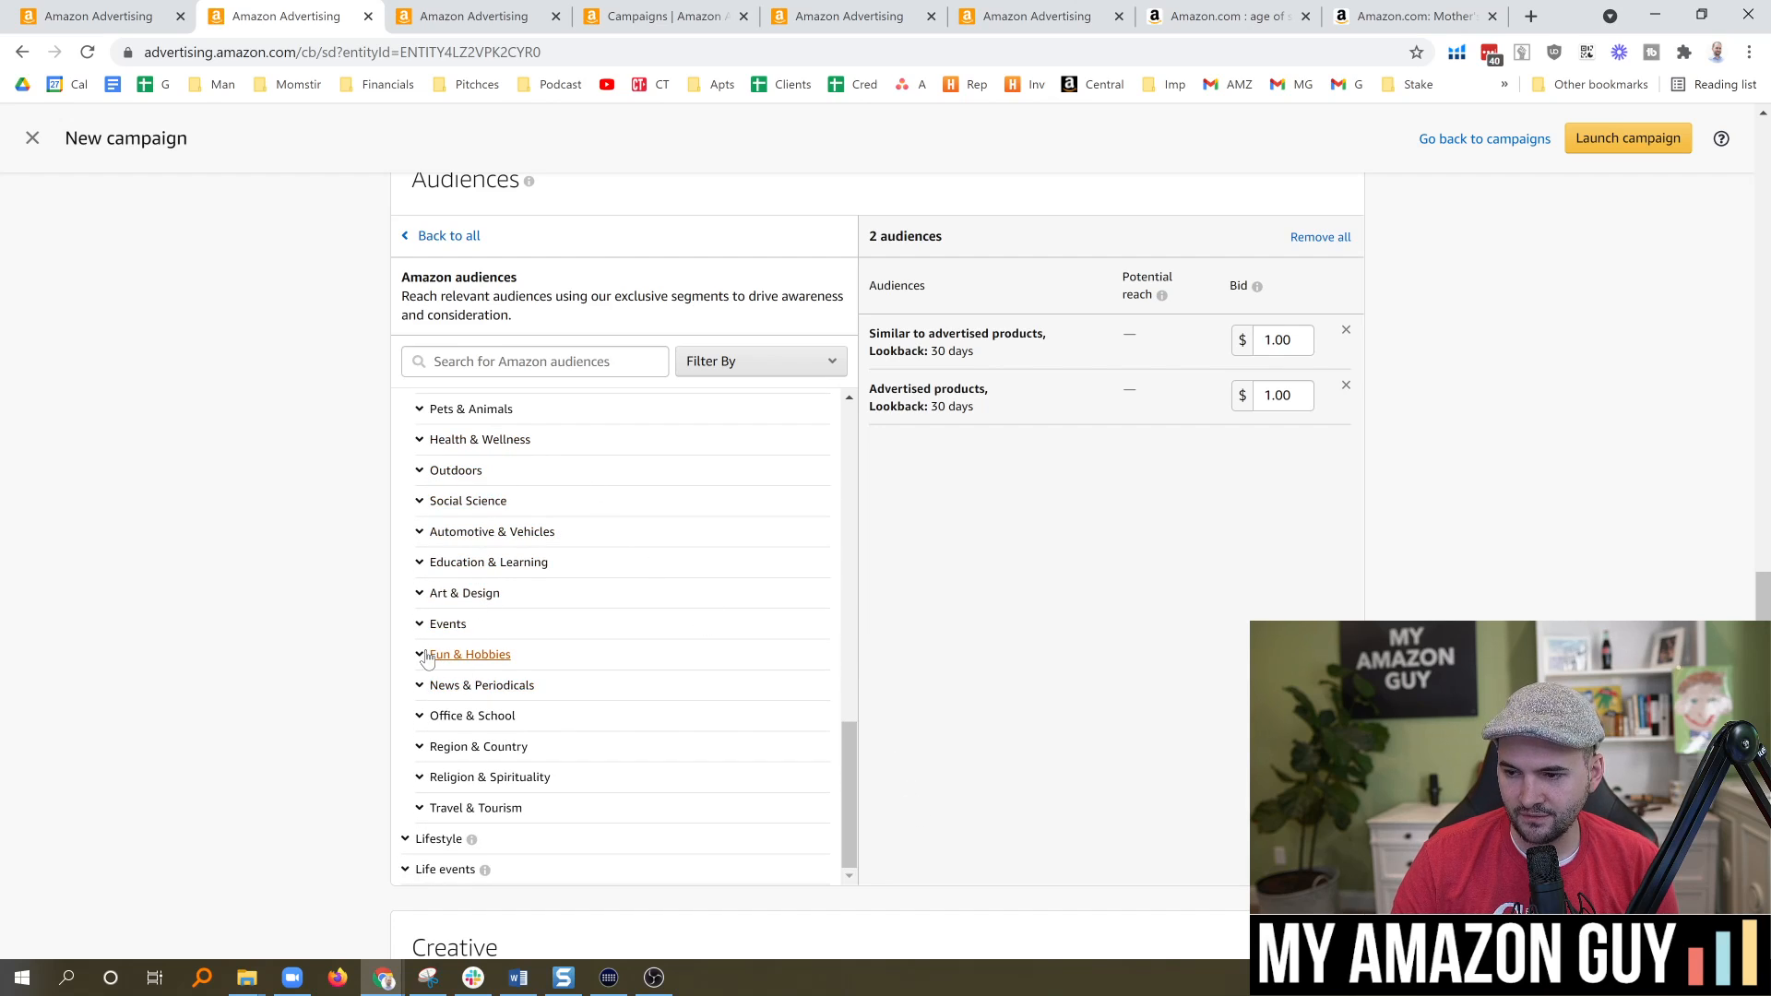
click(459, 656)
scroll(581, 669, down, 1)
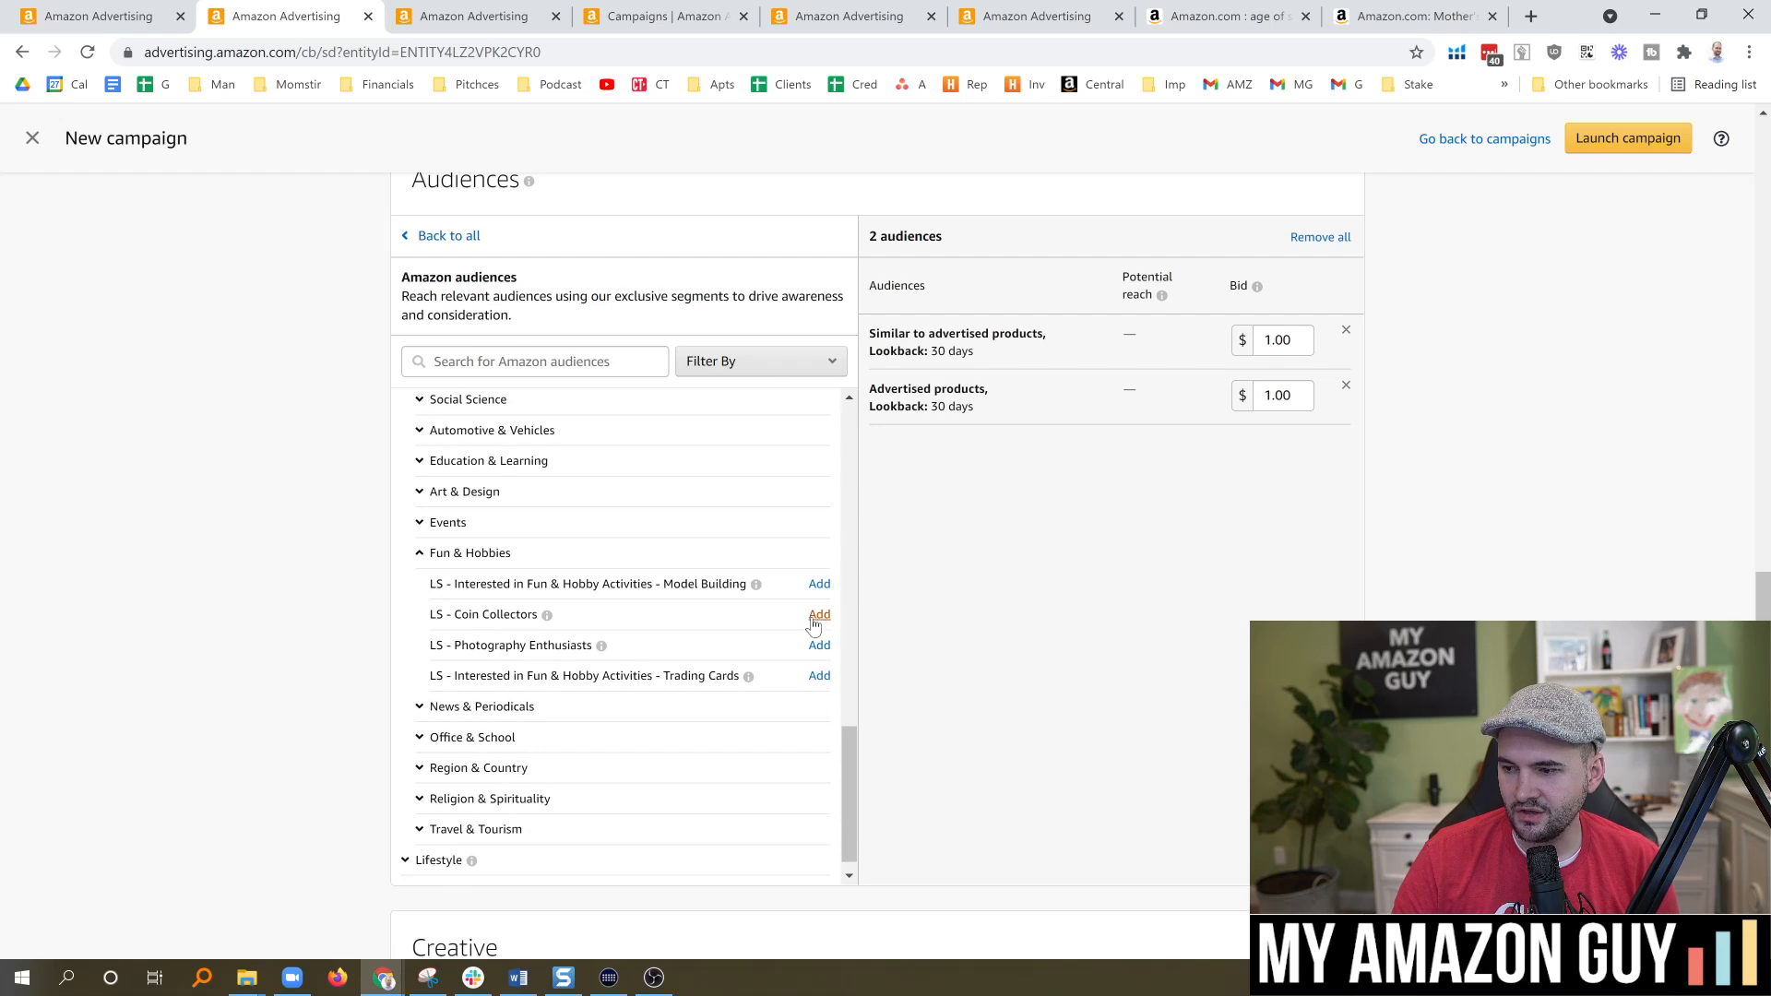
click(419, 737)
scroll(578, 747, down, 1)
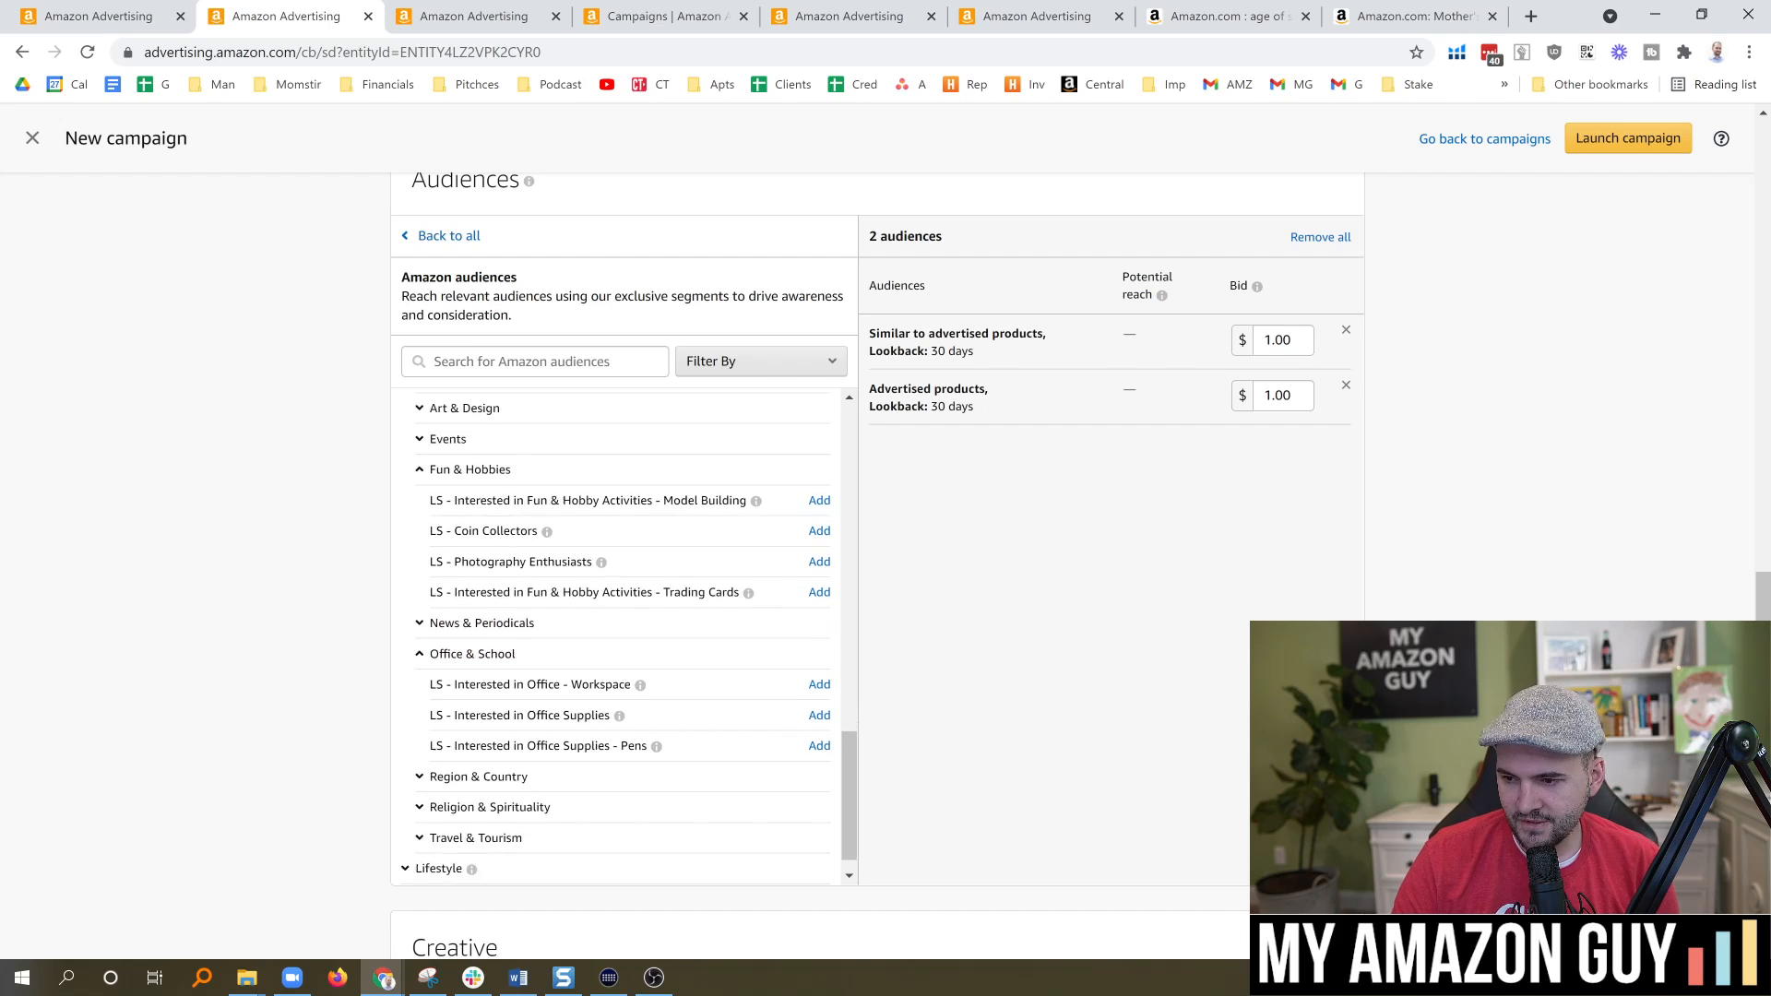
Expand the Lifestyle audience group and look through its categories
drag(857, 793, 828, 823)
click(441, 839)
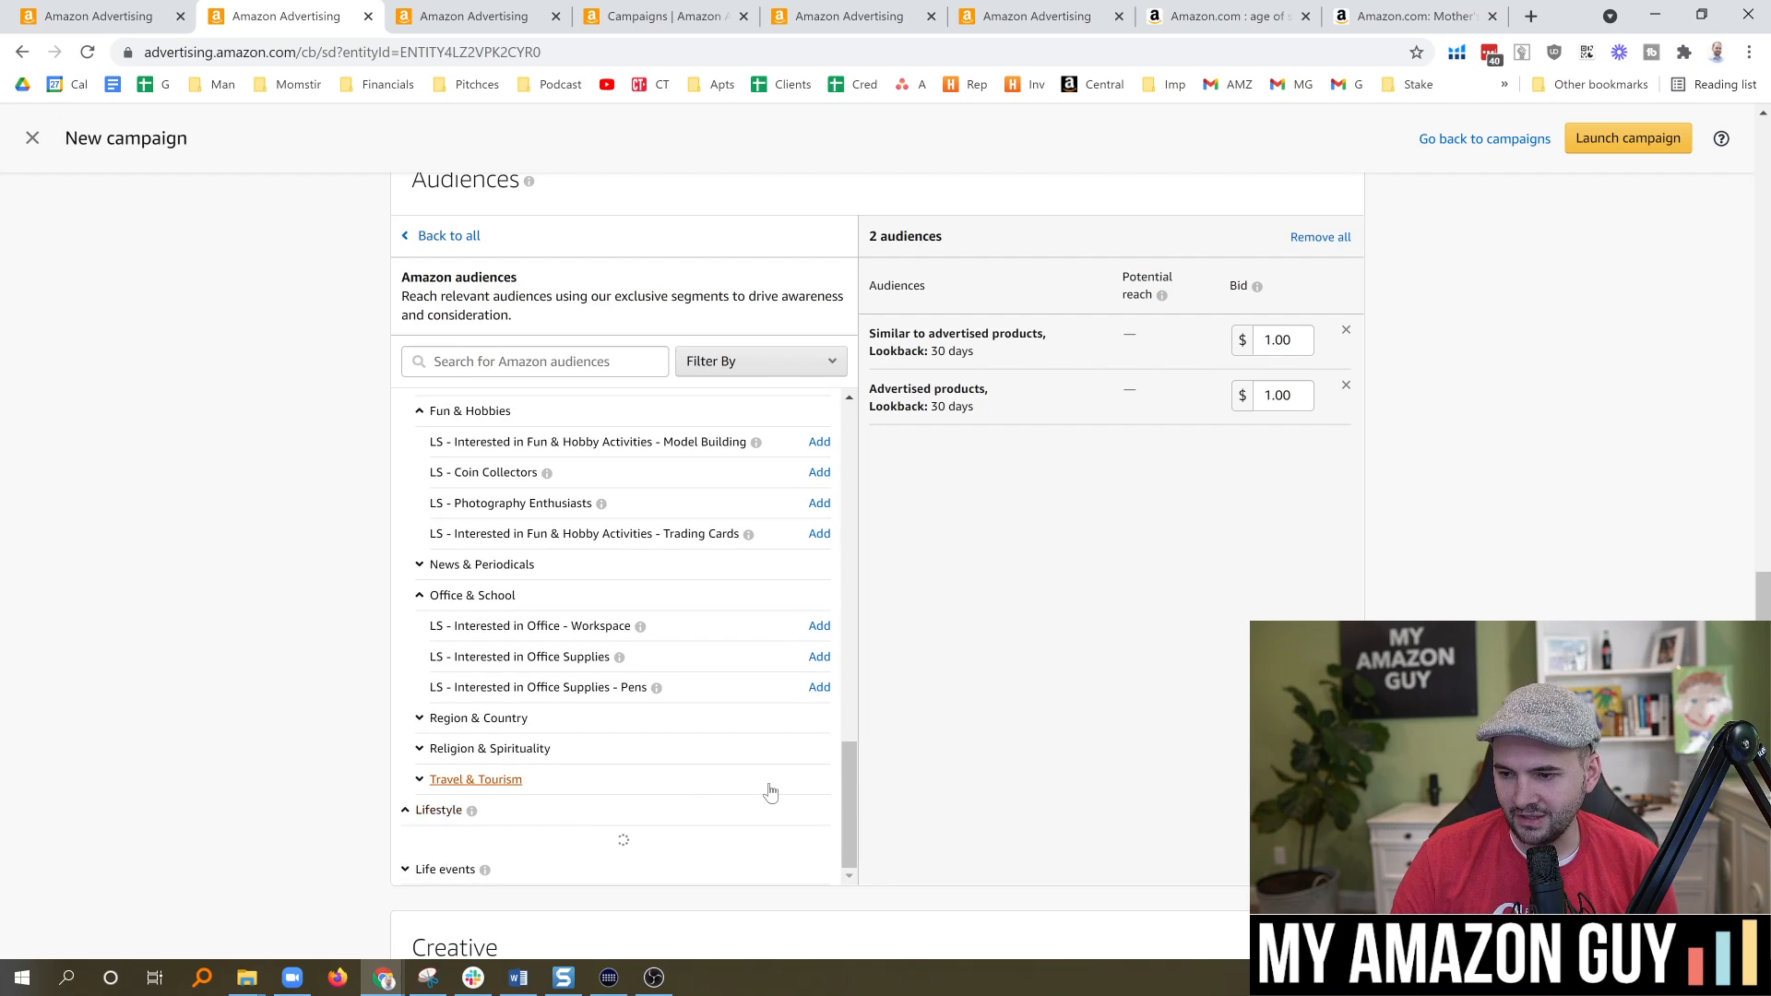
scroll(641, 786, down, 5)
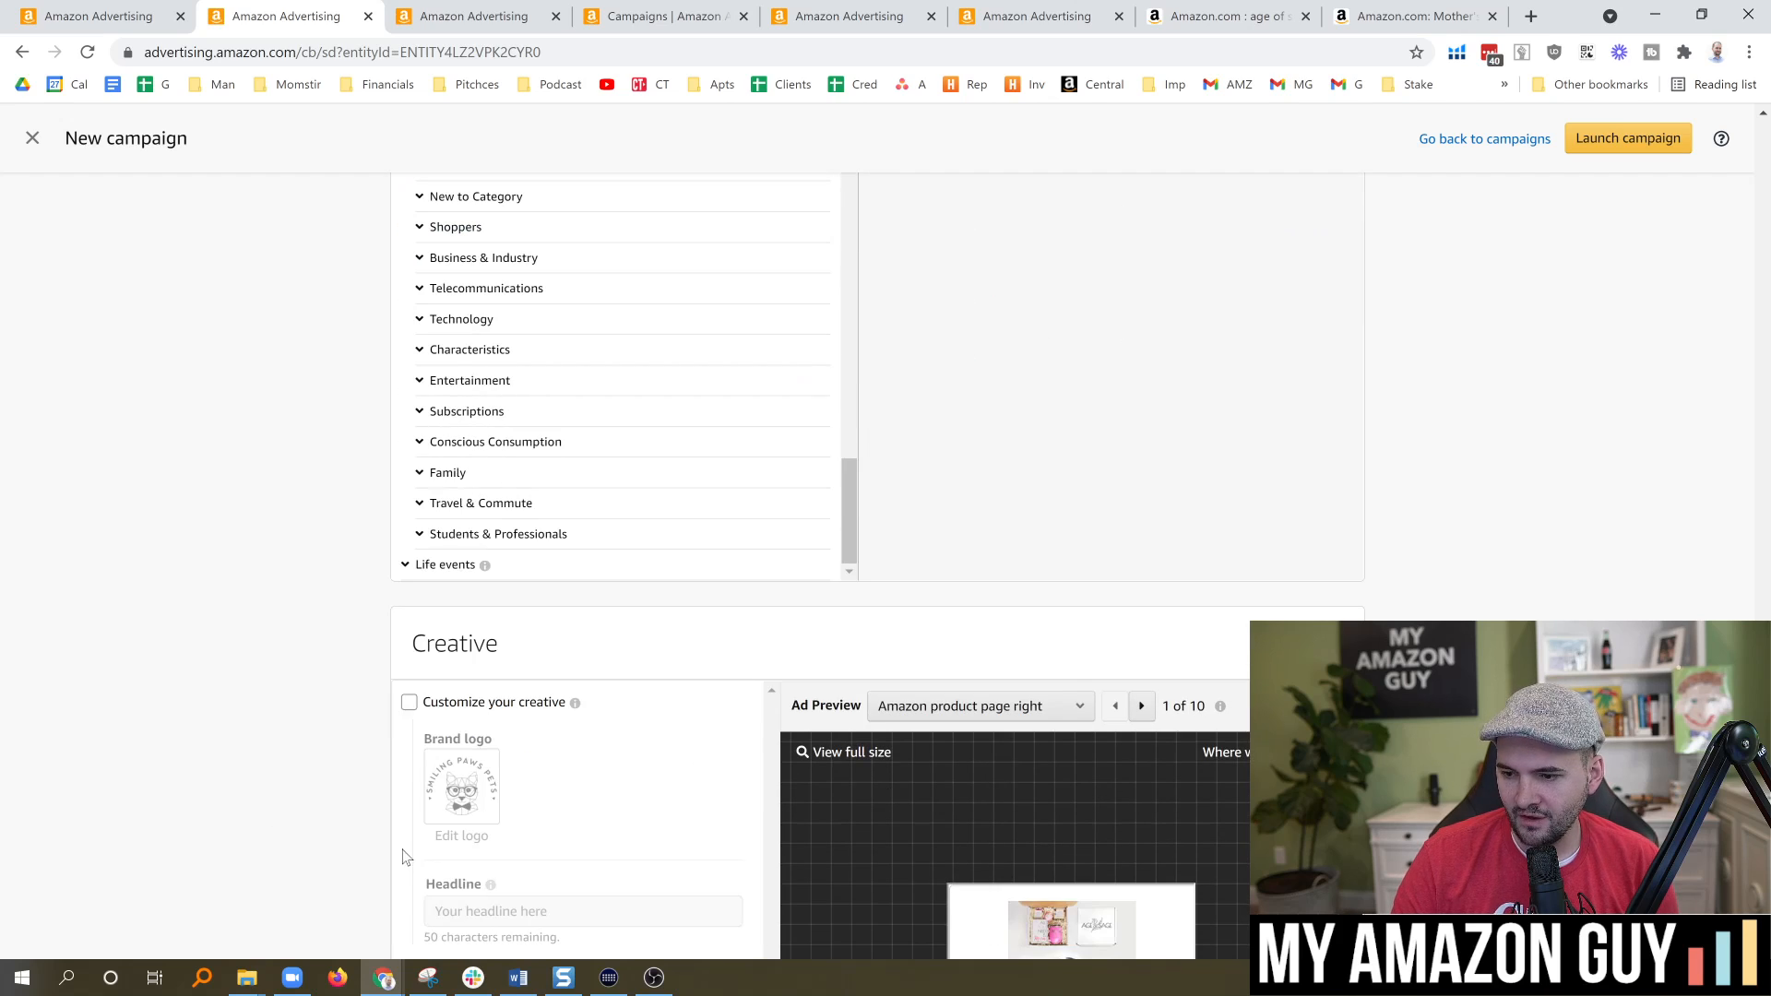
Expand the Life events group and review its audiences, including the descriptions of Traveling Soon and Getting Married
click(417, 565)
scroll(612, 490, down, 3)
scroll(1012, 435, down, 1)
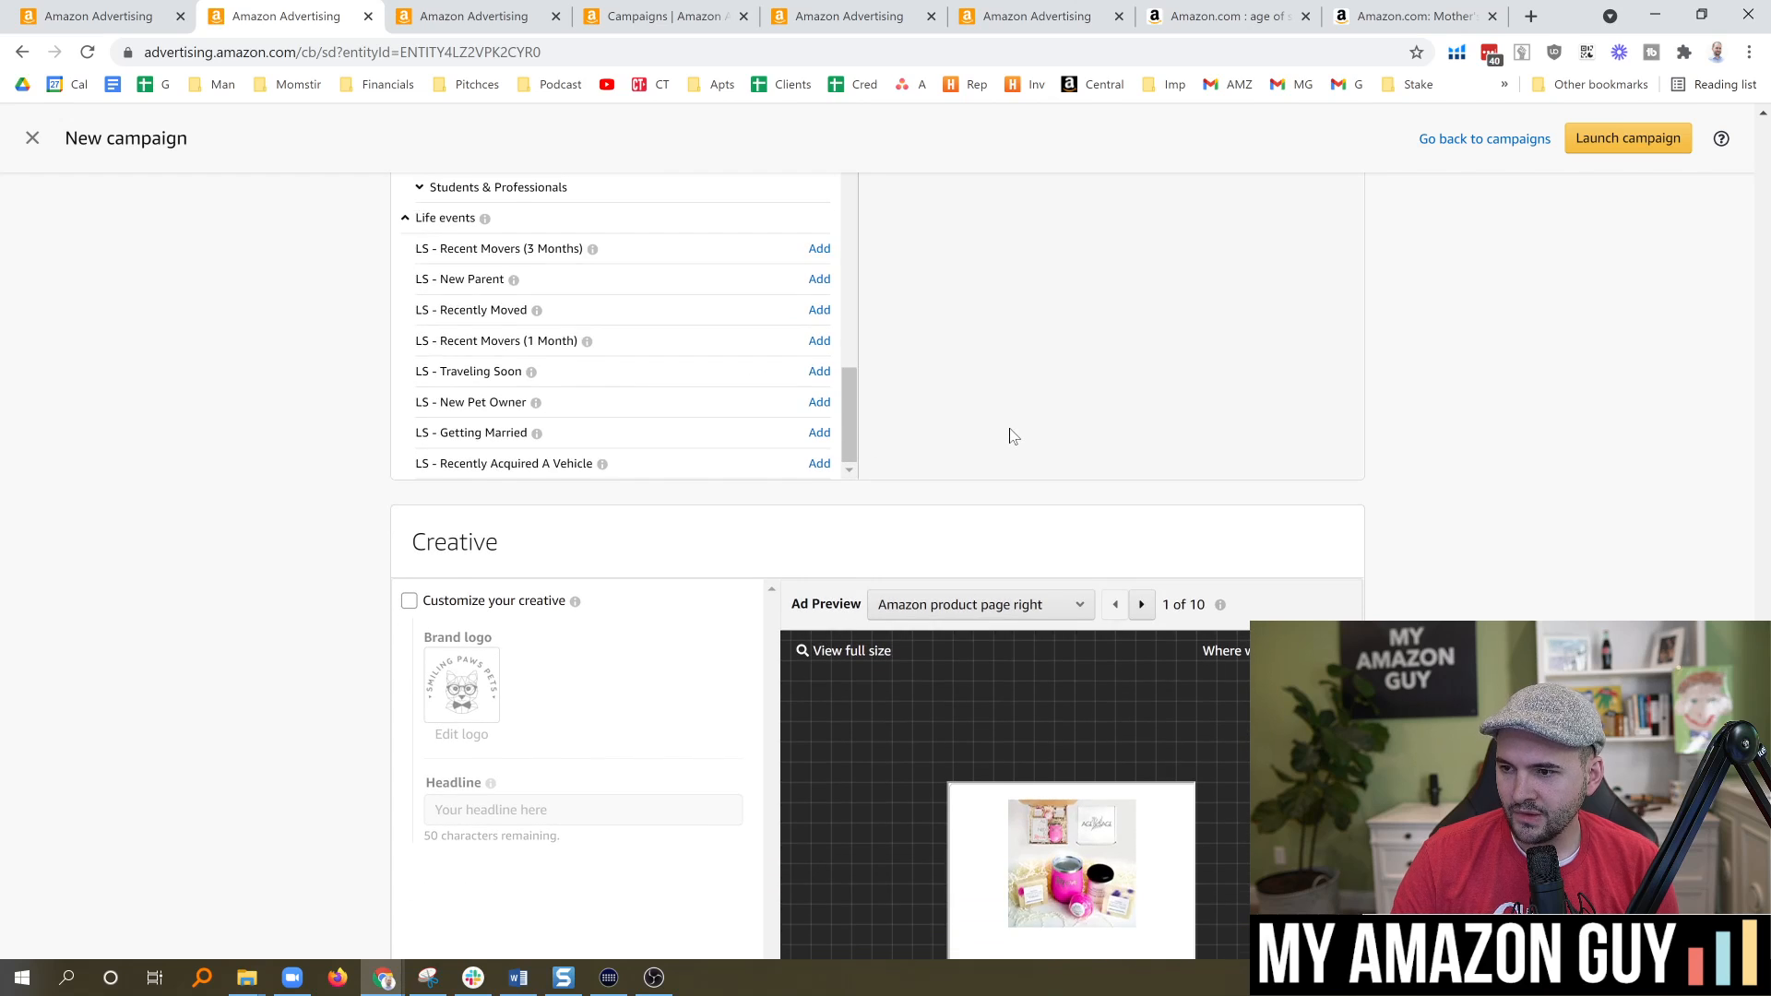
scroll(936, 461, up, 1)
scroll(560, 498, down, 1)
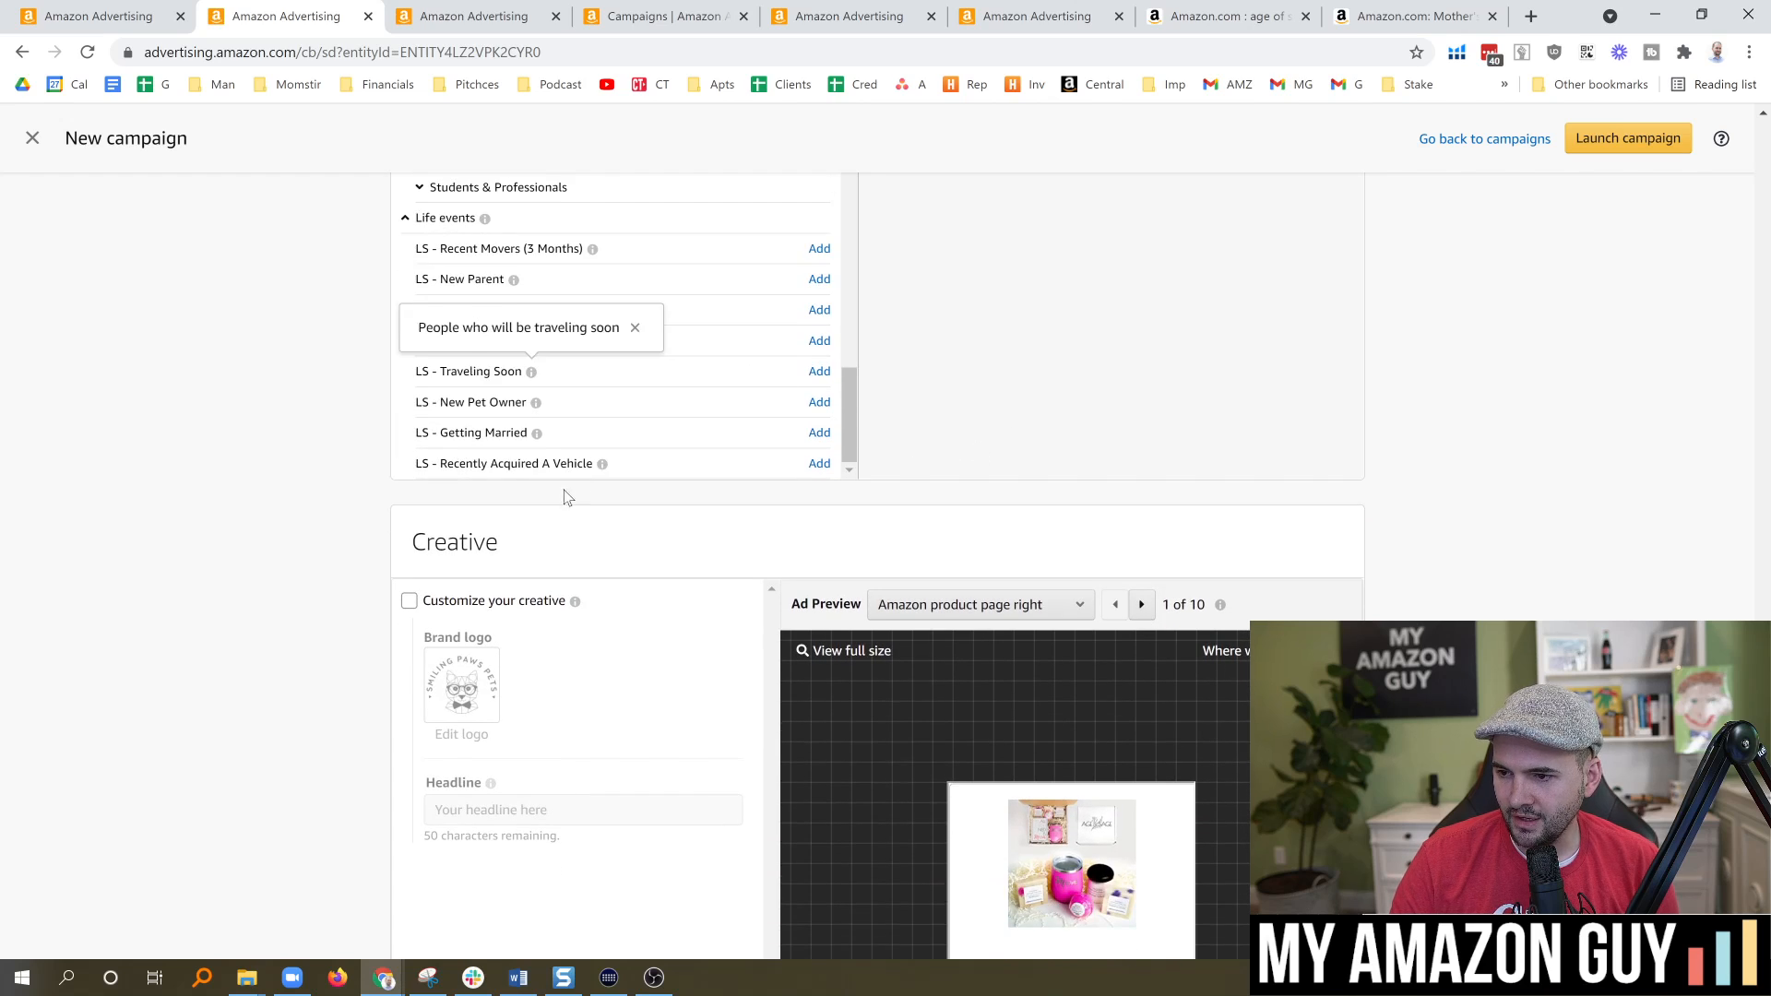
mouse_move(536, 432)
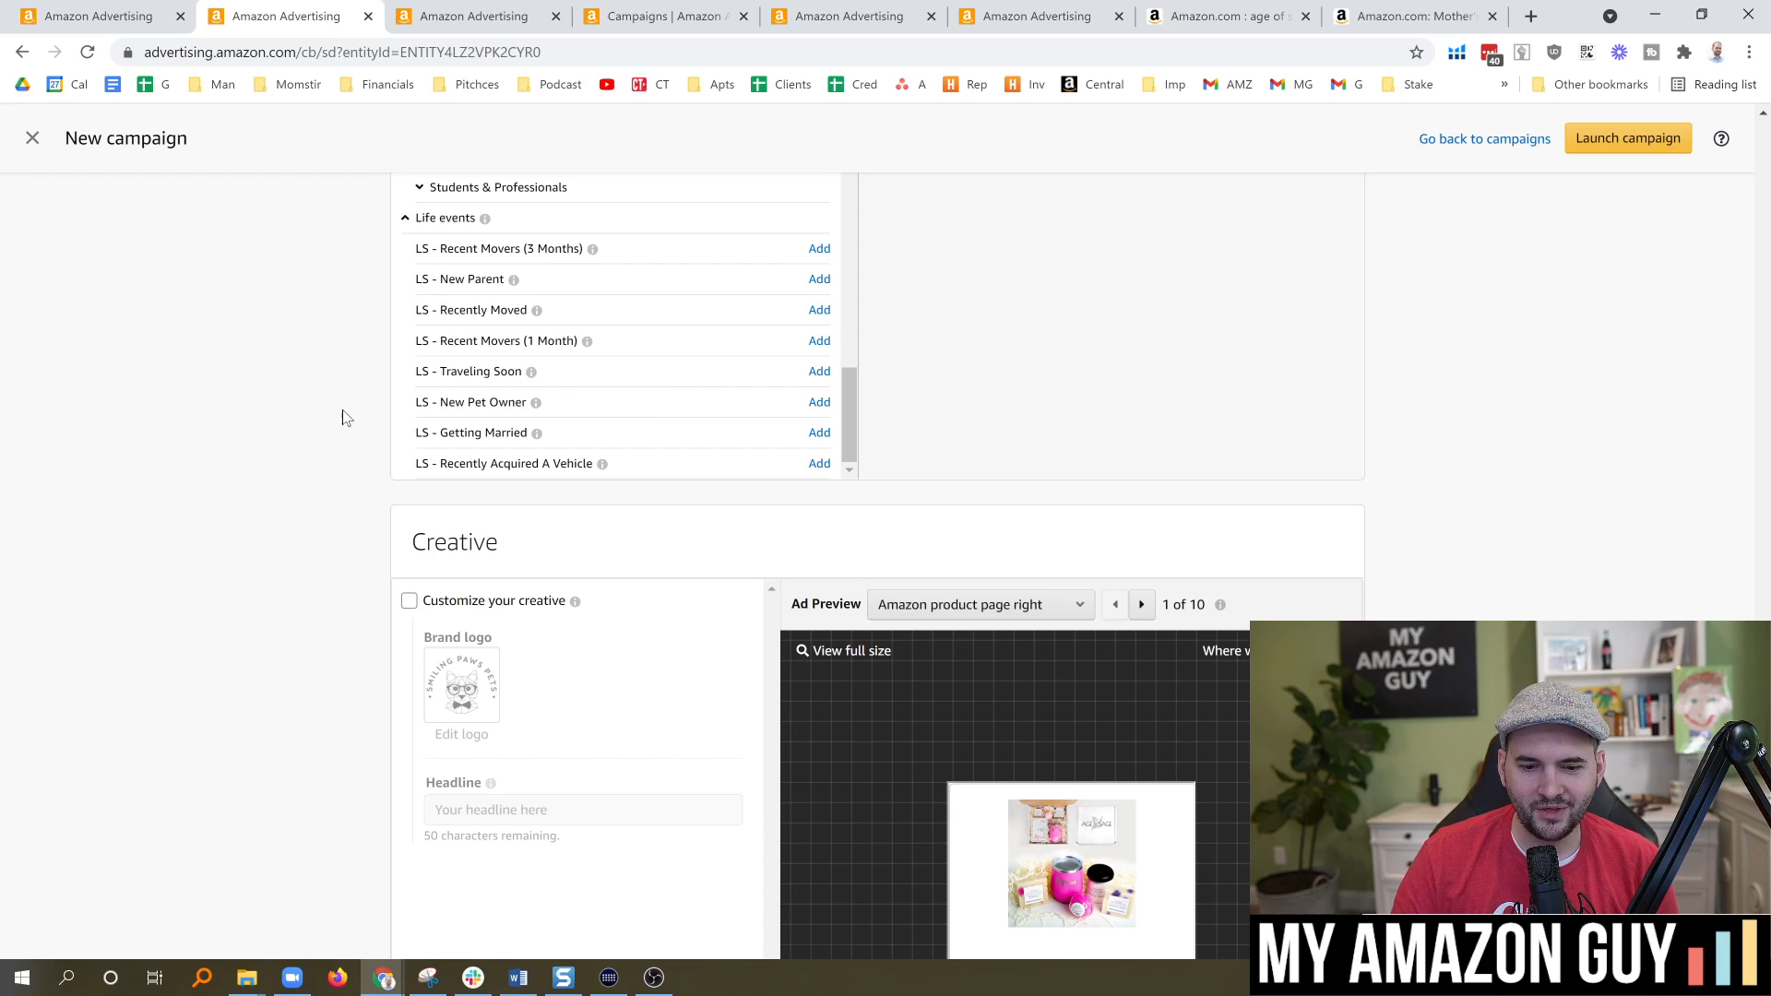